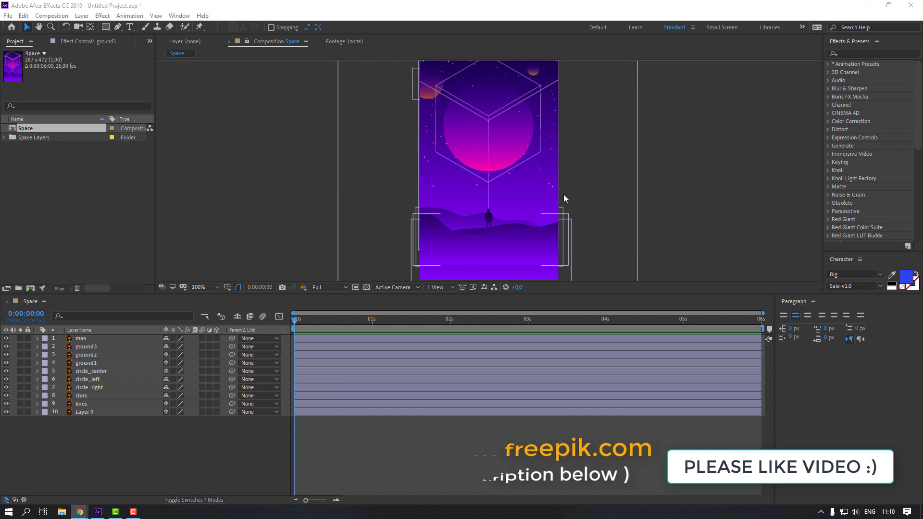
Create a new 1920 x 1080 composition named cube at 25 fps with a 6-second duration.
left_click(224, 395)
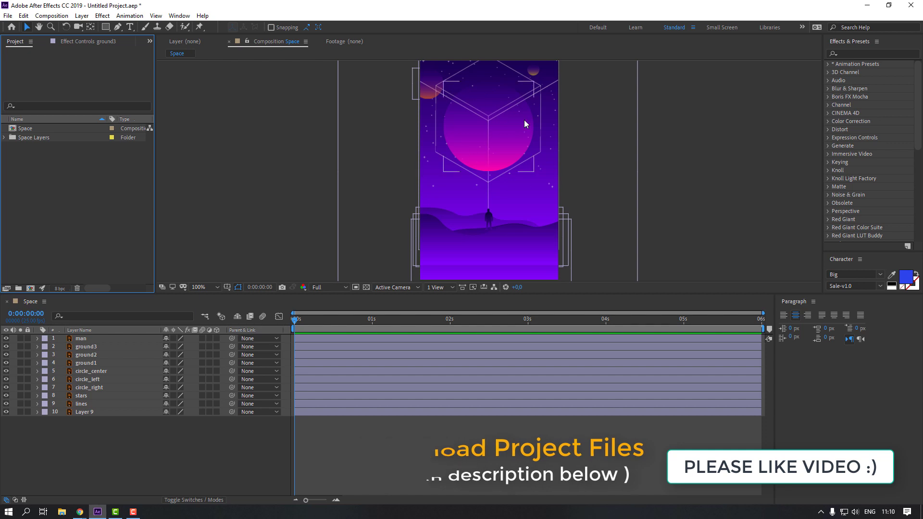
left_click(29, 289)
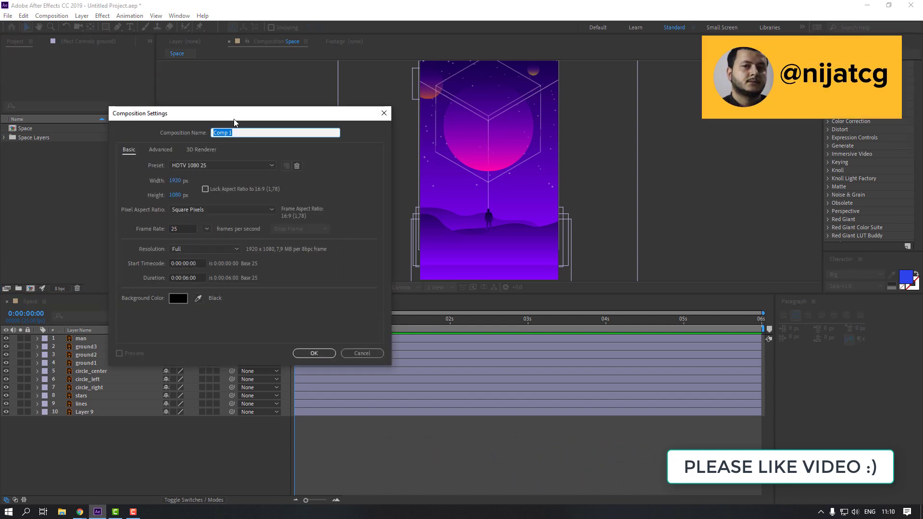
left_click_drag(237, 116, 523, 116)
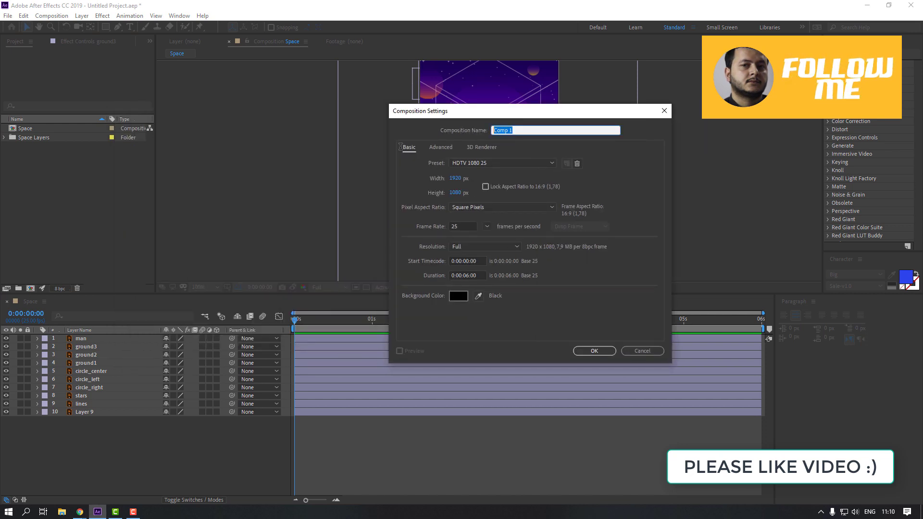
type("cub")
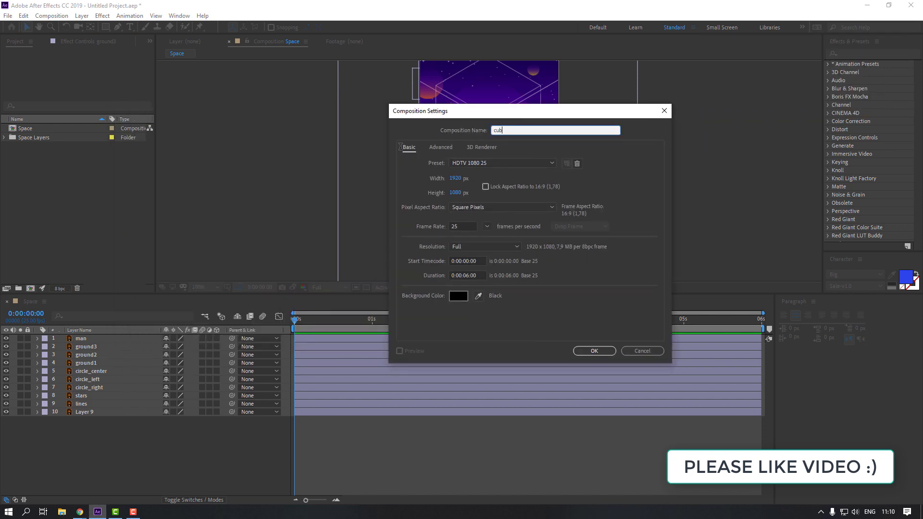
type("e")
left_click(594, 350)
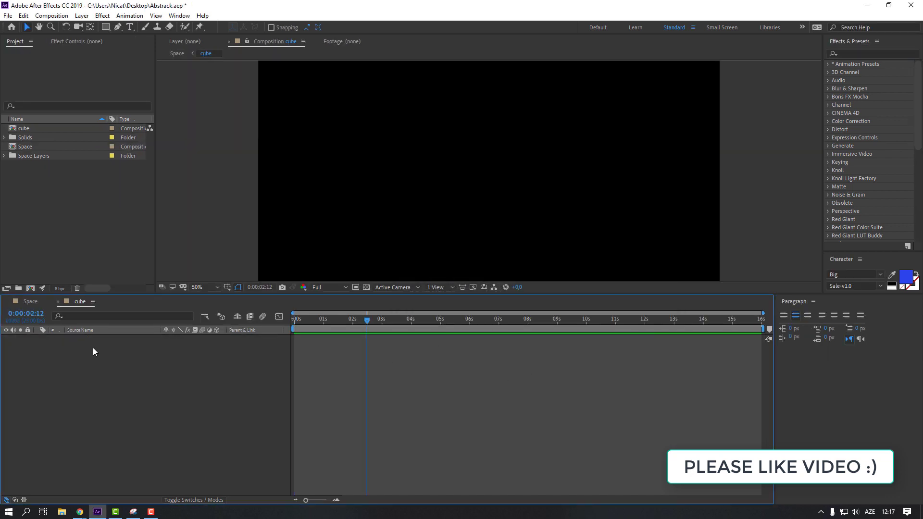
Add a pale blue 500 x 500 px solid named cube1 to the cube composition.
right_click(94, 346)
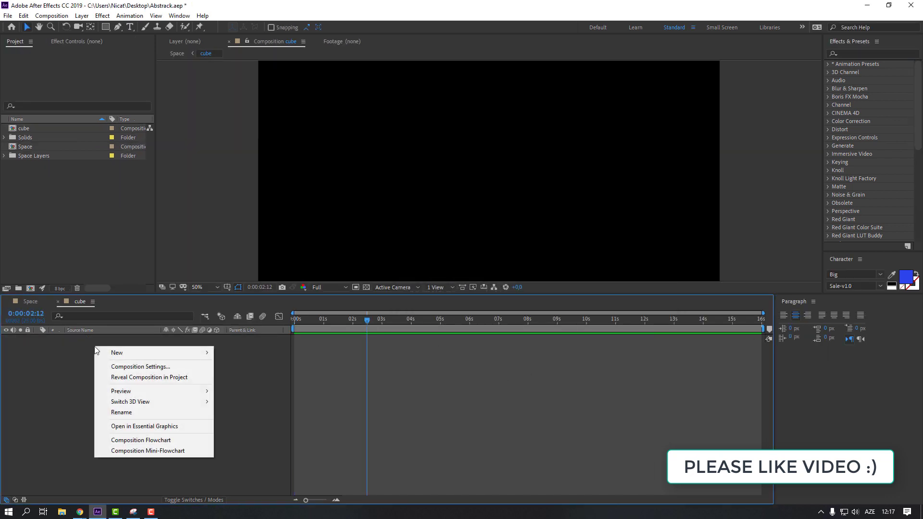
mouse_move(202, 353)
left_click(235, 376)
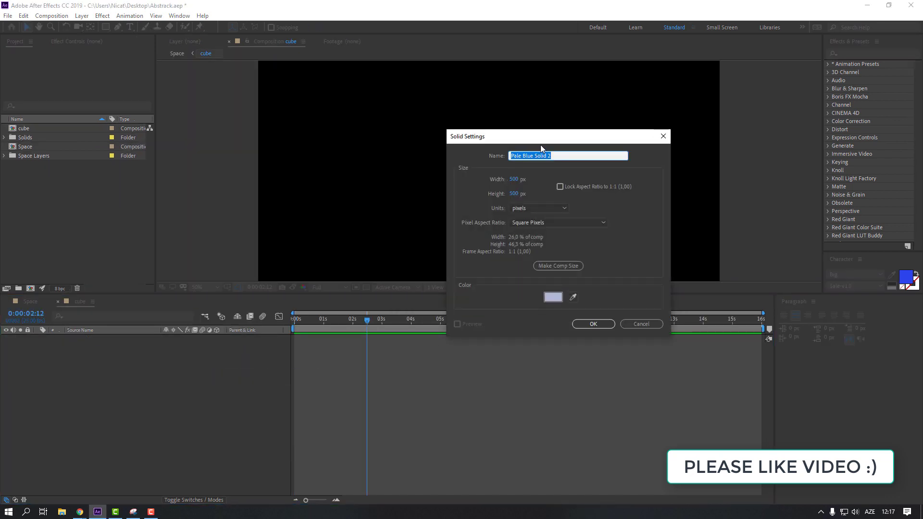
type("cube")
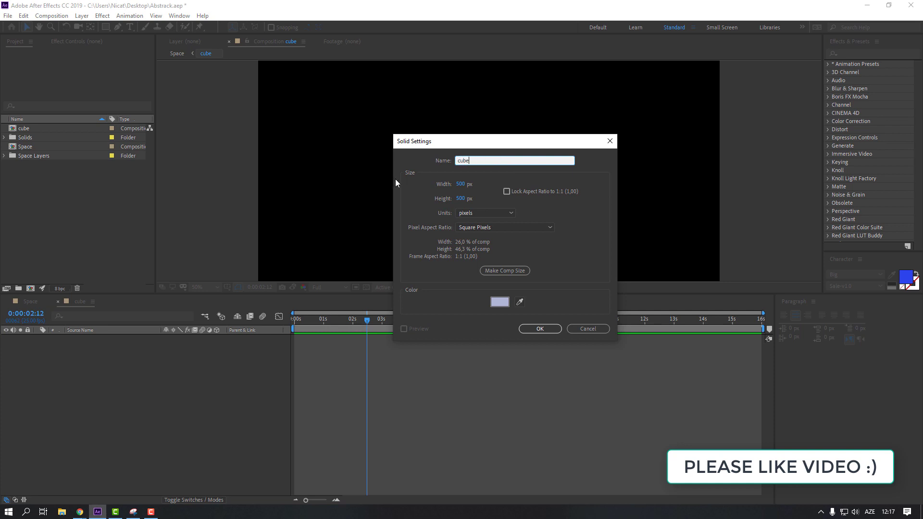
type("1")
left_click(452, 185)
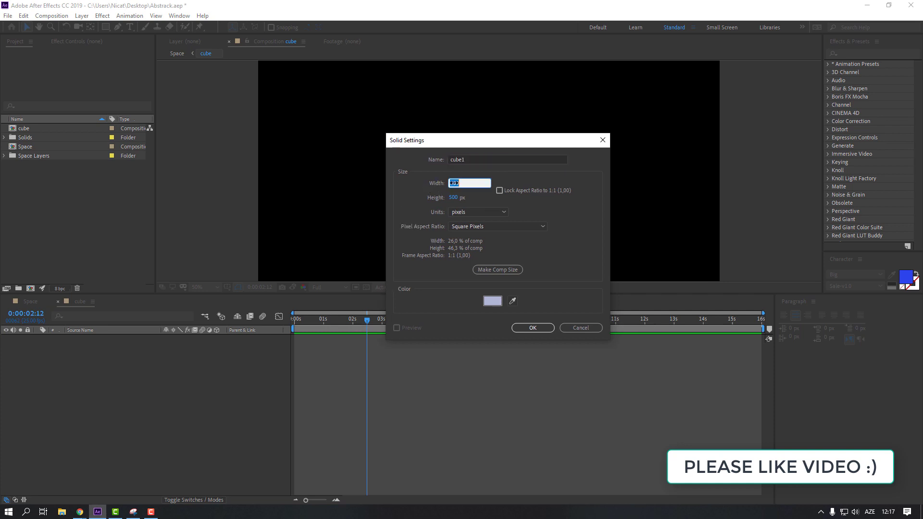
left_click(453, 197)
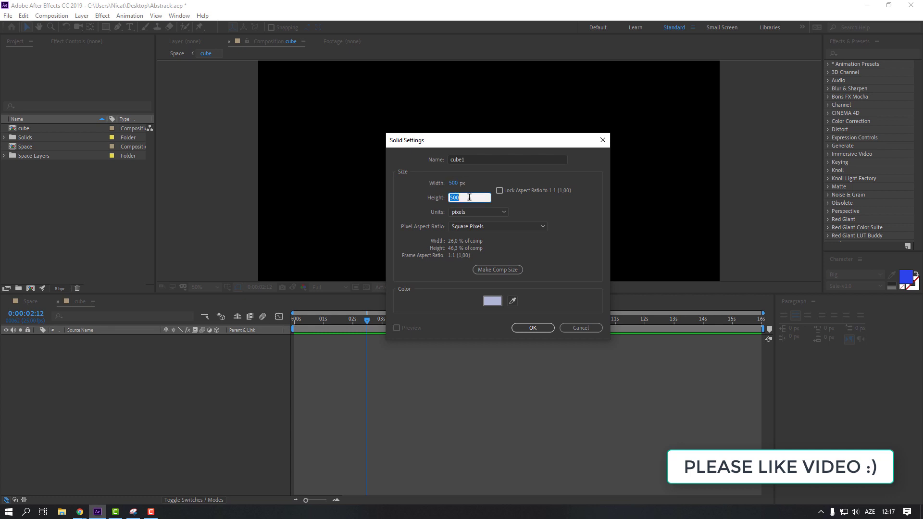
left_click(443, 273)
left_click(533, 328)
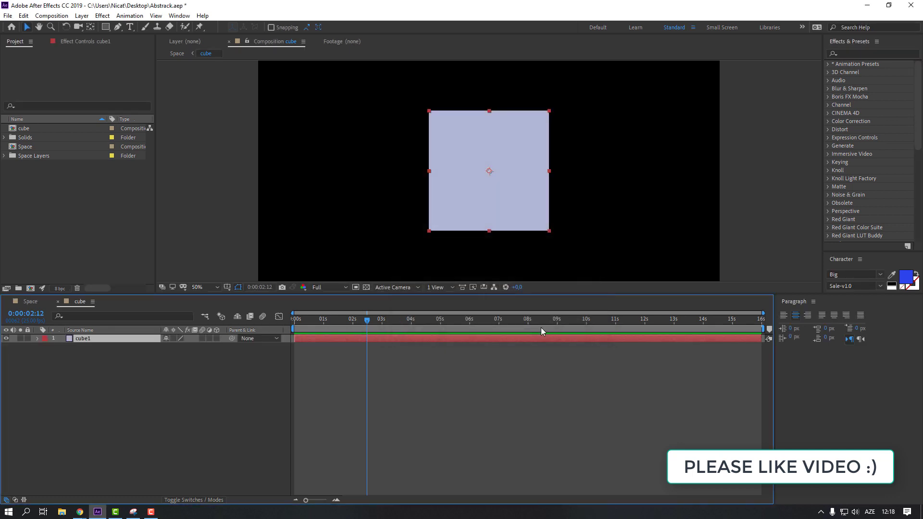
Make the cube1 layer 3D and add a two-node camera with the 50mm preset.
left_click(216, 338)
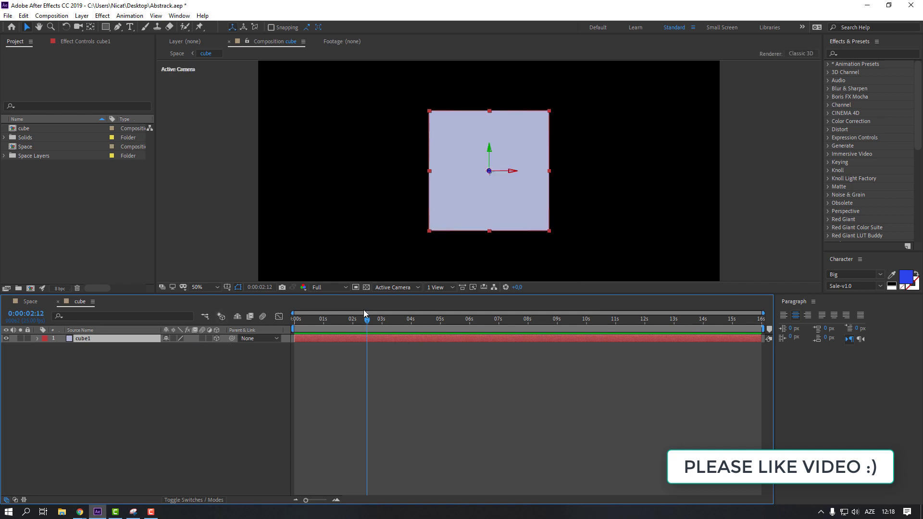
left_click(78, 382)
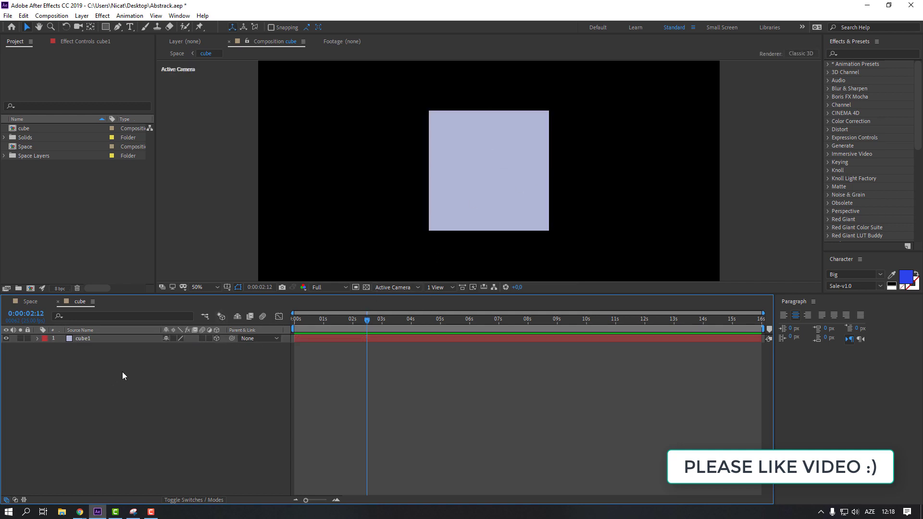
right_click(99, 362)
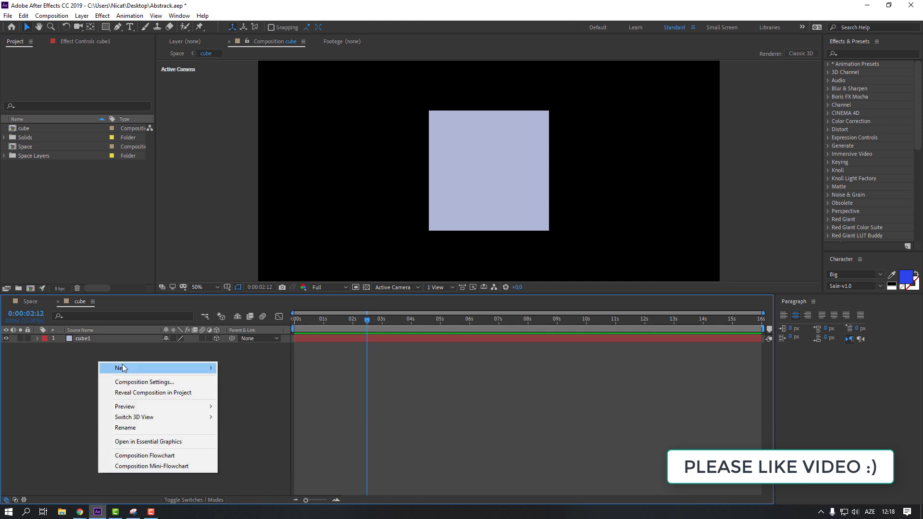
mouse_move(144, 367)
left_click(243, 414)
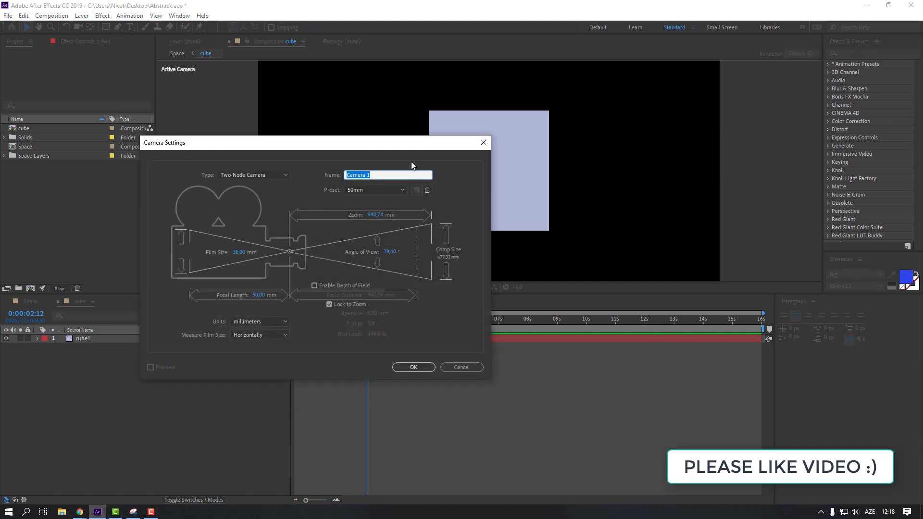
left_click(371, 335)
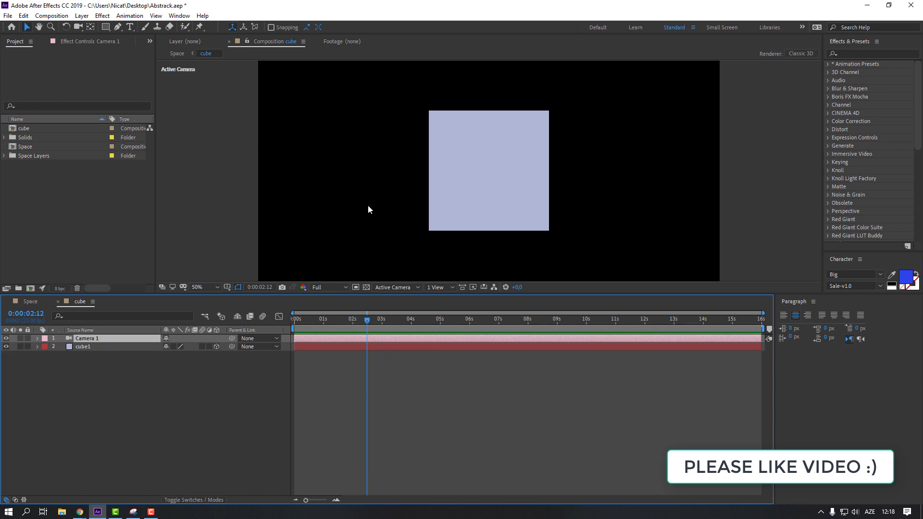
Duplicate the cube1 layer and move the copy along its Z axis away from the original panel.
key("c")
left_click(85, 346)
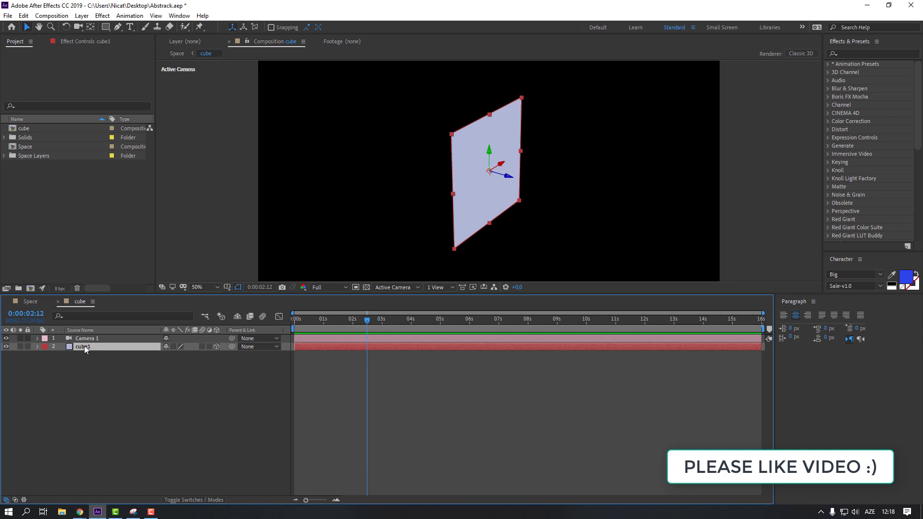
key("ctrl+d")
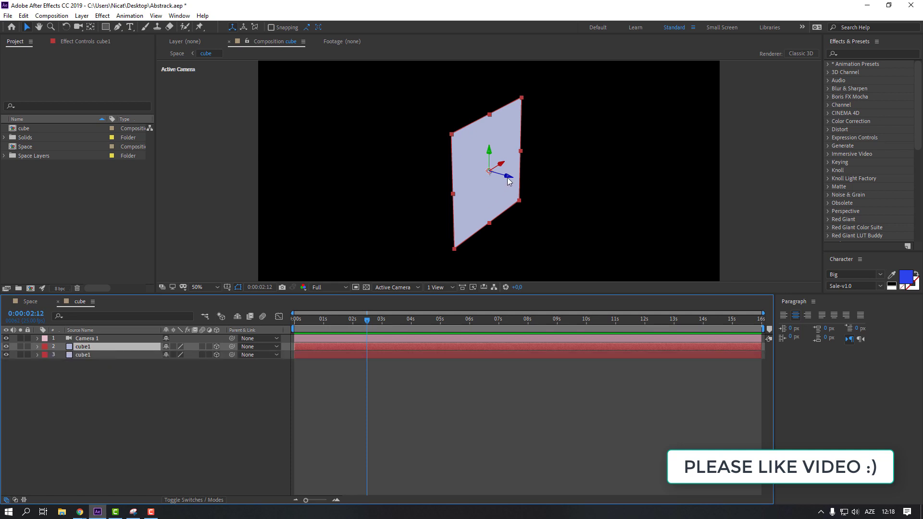
left_click_drag(508, 179, 552, 190)
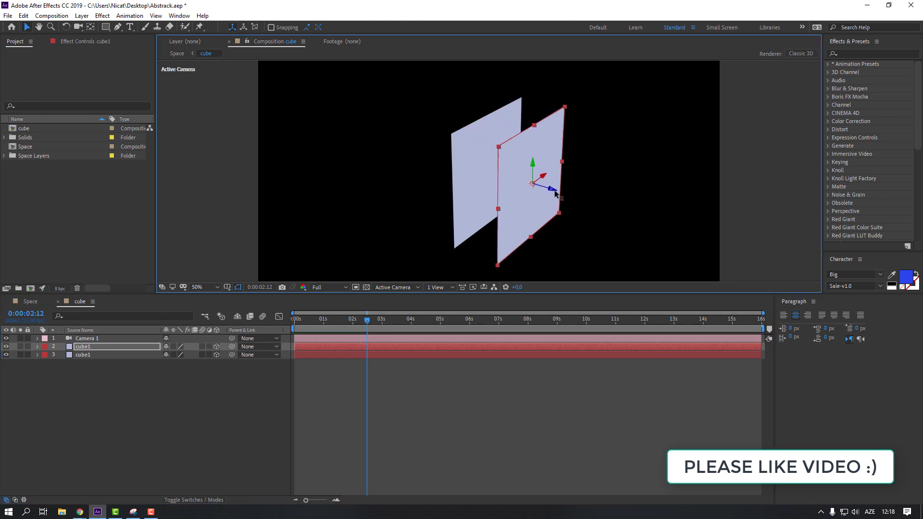
Set the copied panel's Y Rotation to 90° and, with snapping on, align its vertical edge with the original panel's edge.
key("r")
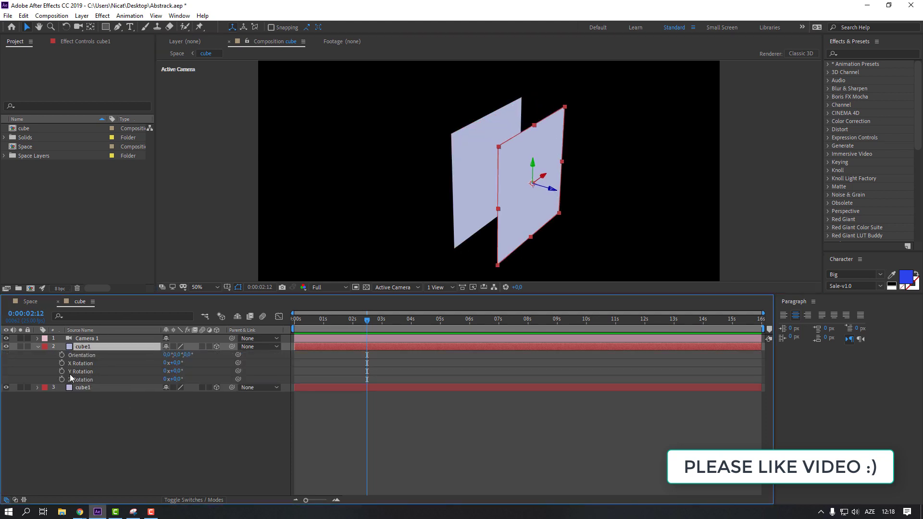
left_click(176, 371)
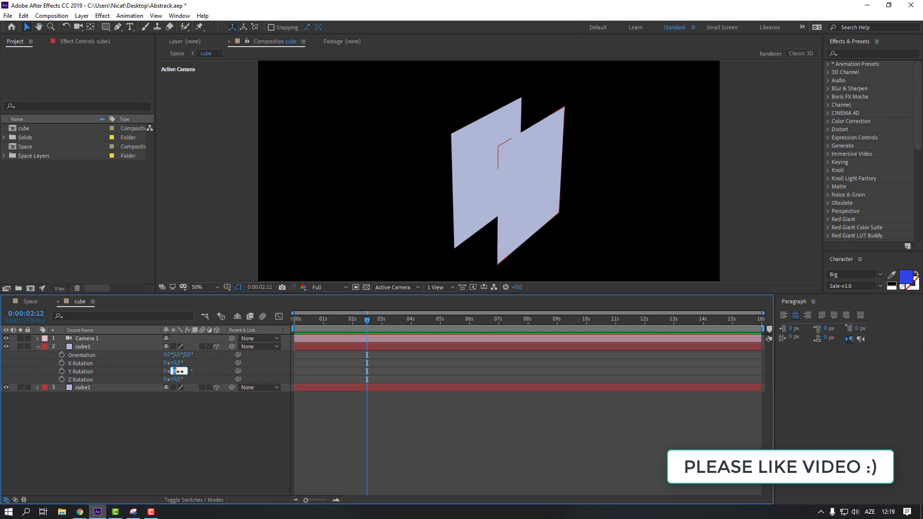
key("Return")
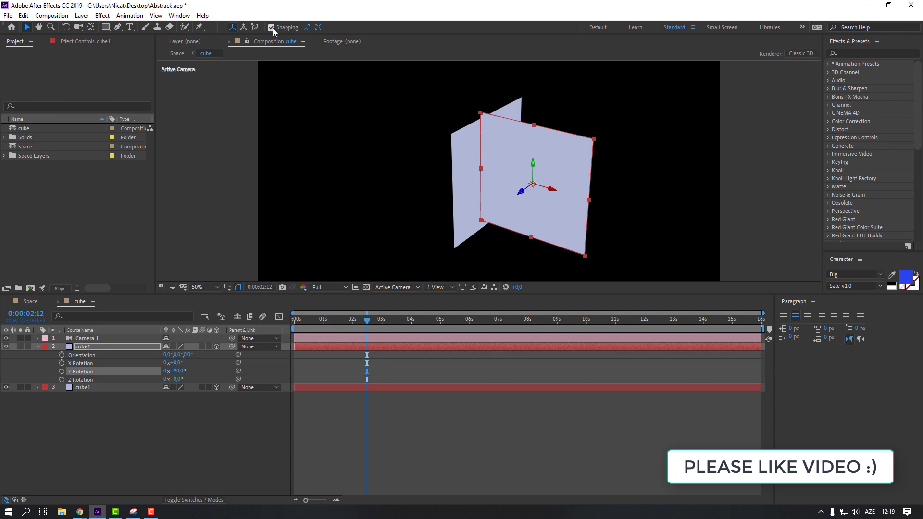
left_click_drag(496, 146, 531, 134)
Change the rotated panel's solid to a darker grey as a new solid named cube02.
key("c")
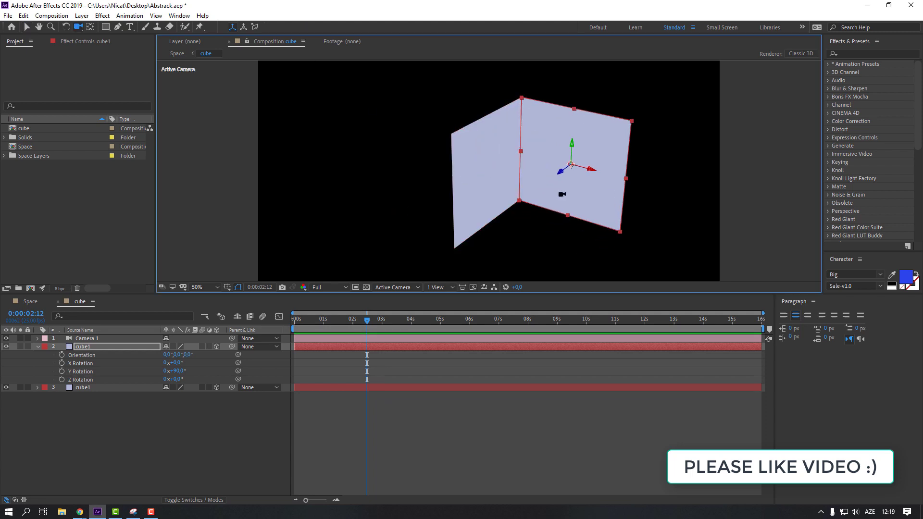
mouse_move(560, 194)
left_mouse_down()
mouse_move(451, 198)
mouse_move(548, 194)
left_mouse_up()
key("v")
left_click(85, 347)
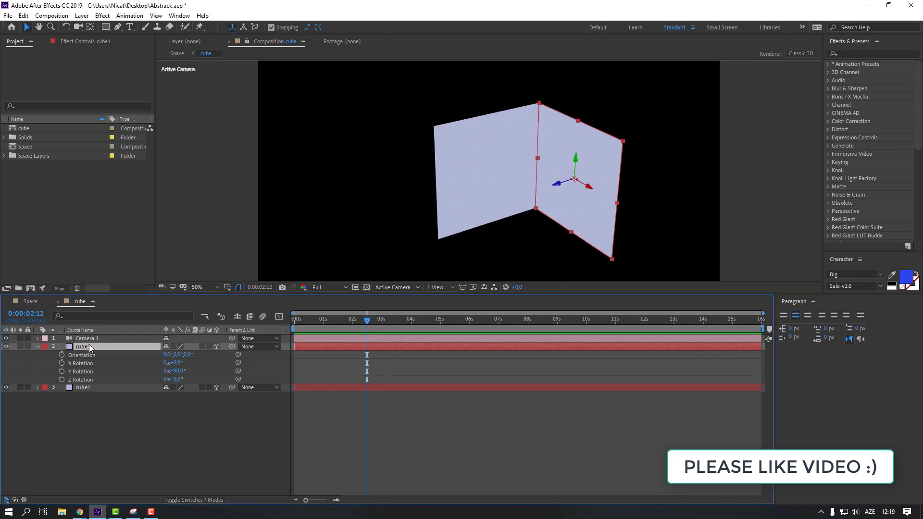
key("ctrl+shift+y")
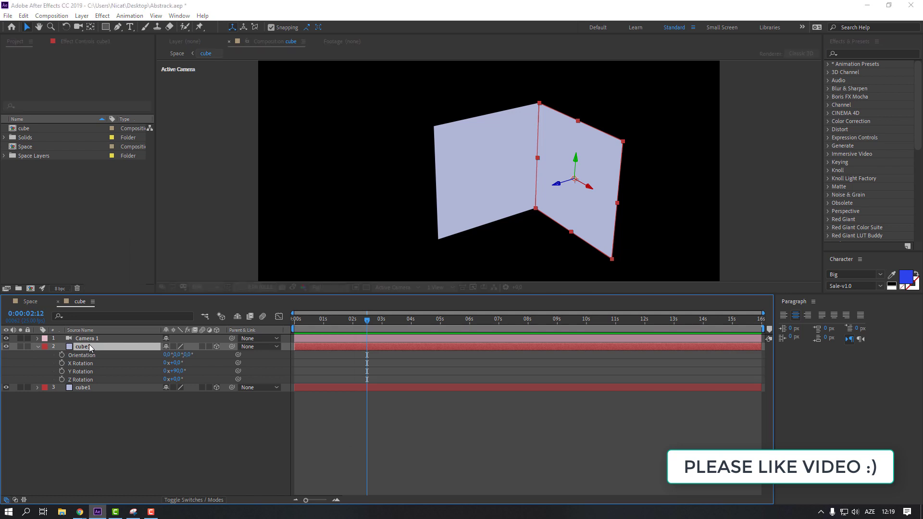
left_click(234, 383)
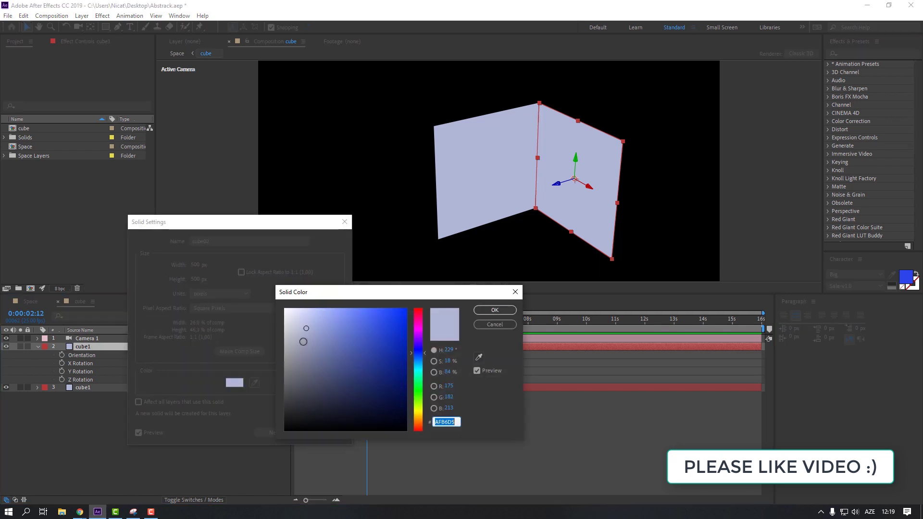
left_click(299, 357)
left_click(494, 312)
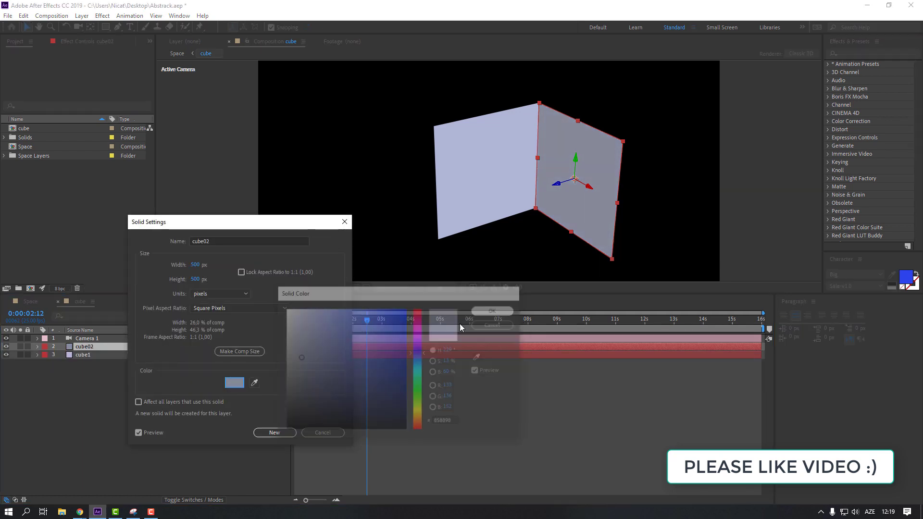
left_click(274, 432)
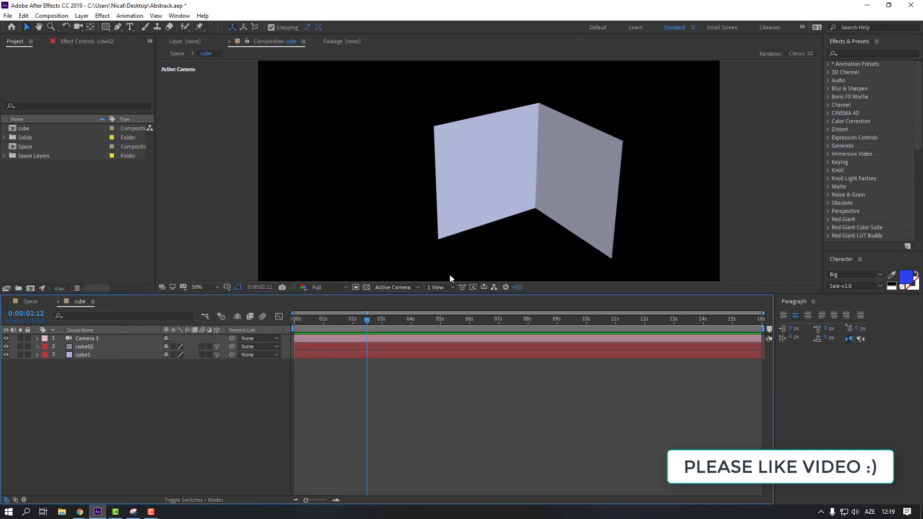
Duplicate the cube02 panel and move the copy along its Z axis to the opposite edge of cube1.
left_click(540, 182)
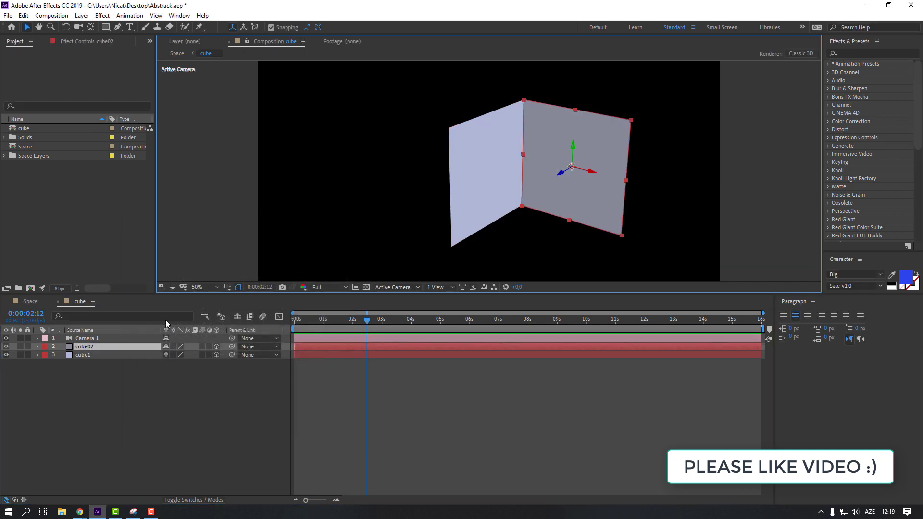
key("ctrl+d")
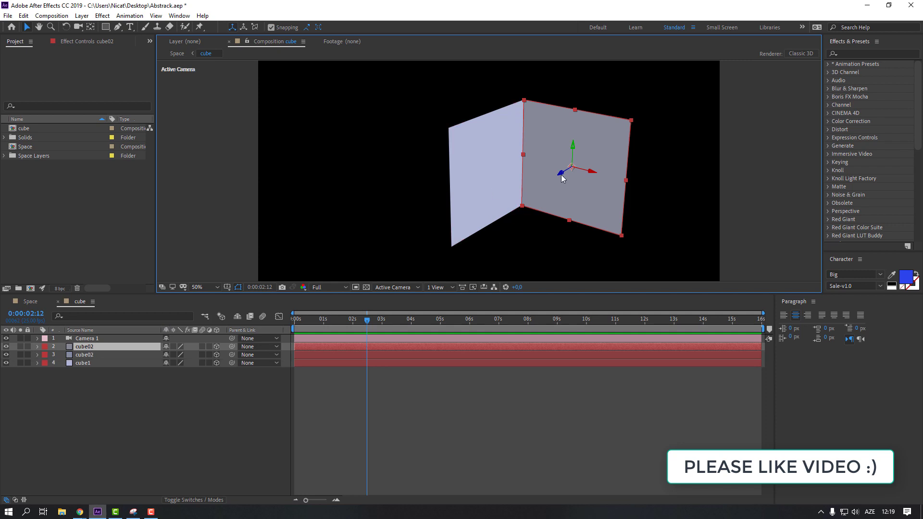
left_click_drag(561, 175, 412, 198)
key("c")
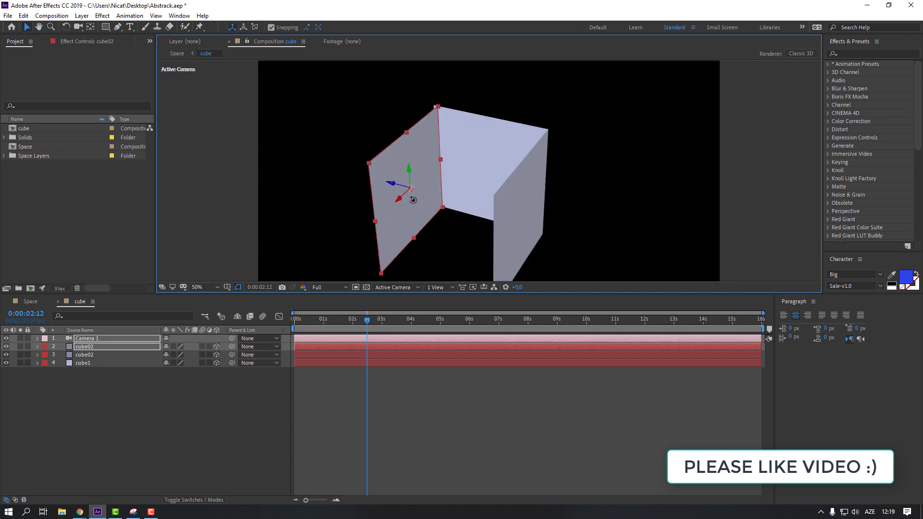
key("v")
key("c")
left_click_drag(428, 160, 482, 152)
key("v")
key("c")
key("v")
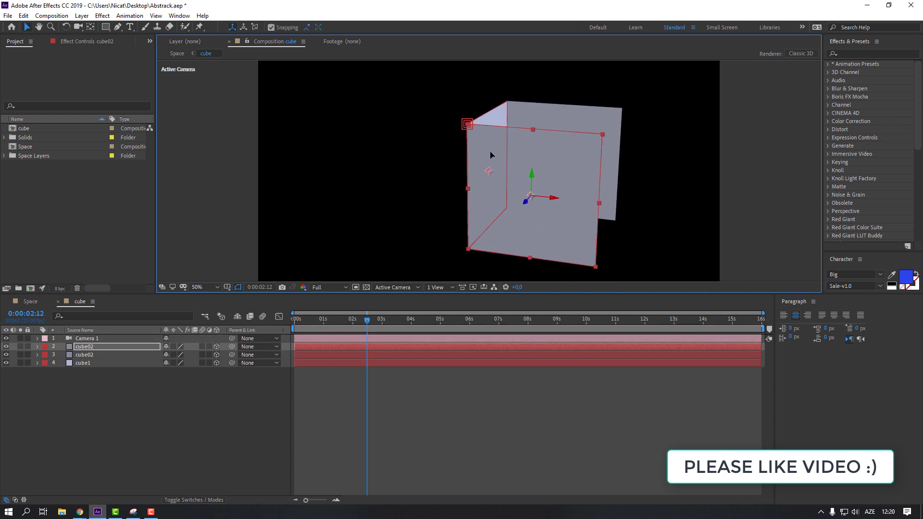
Duplicate the original cube1 panel and move the copy along its Z axis to close the cube's opposite open side.
left_click(424, 178)
key("c")
left_click_drag(561, 179, 528, 163)
key("c")
key("c")
key("v")
left_click(483, 102)
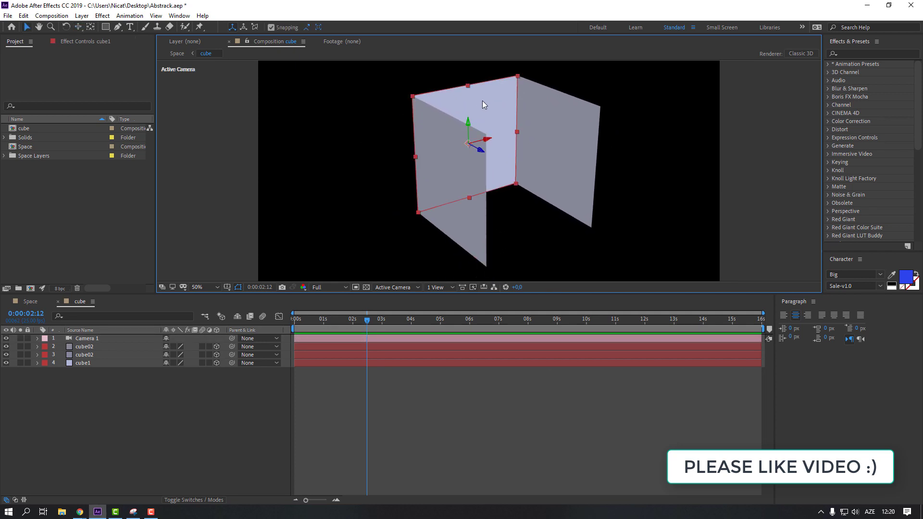
left_click(81, 364)
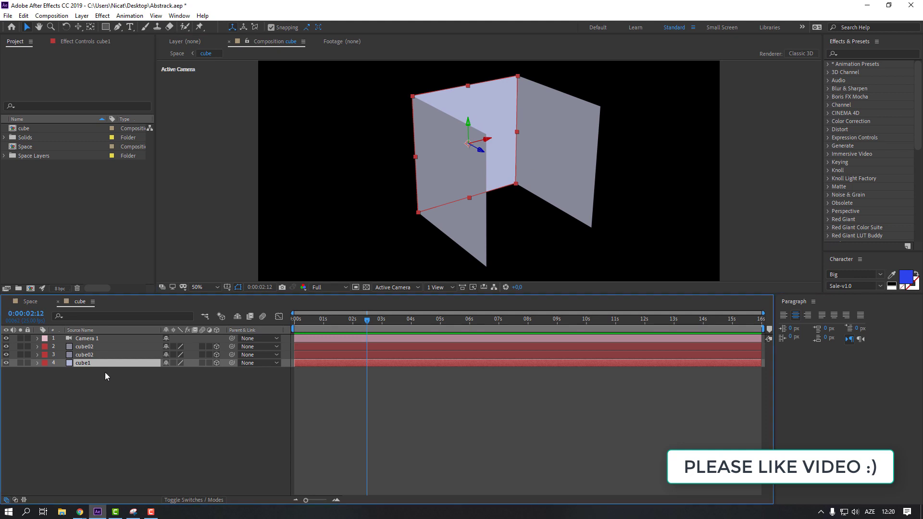
key("ctrl+d")
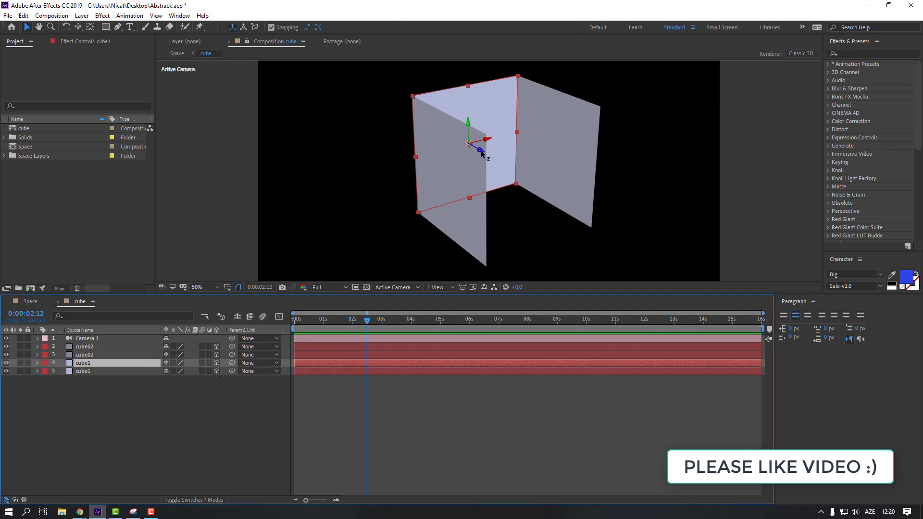
left_click_drag(480, 153, 594, 197)
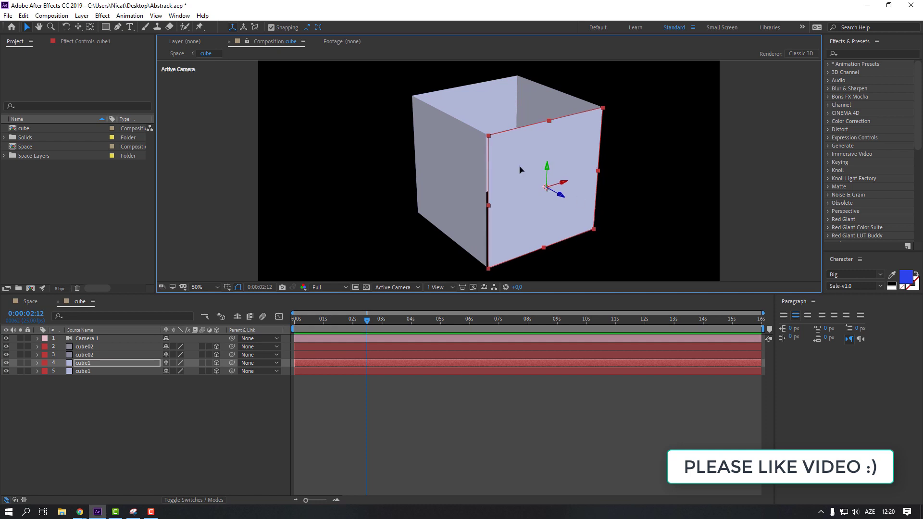
left_click_drag(520, 170, 520, 187)
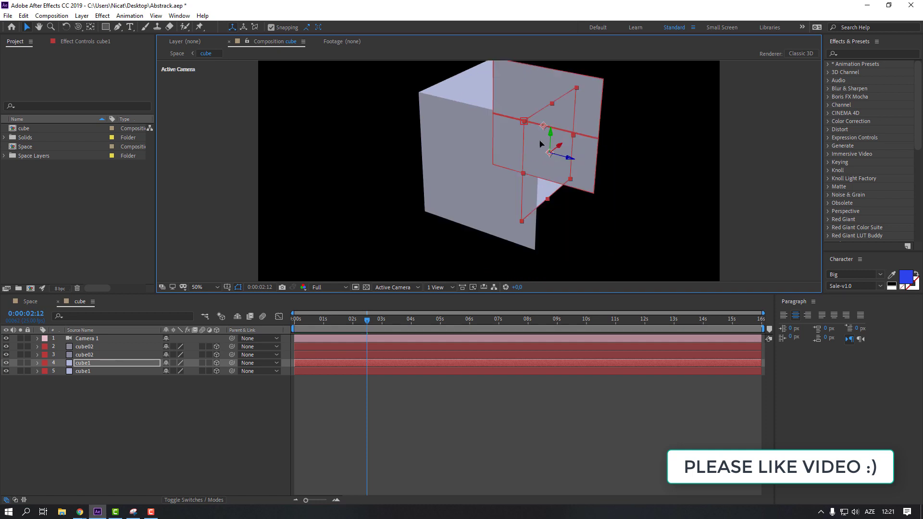
left_click_drag(540, 141, 557, 134)
left_click(650, 201)
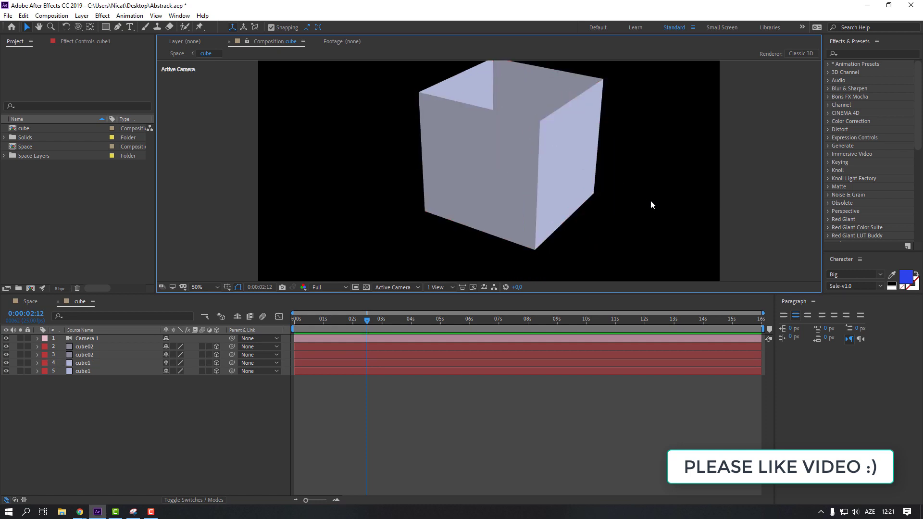
Duplicate the newly placed cube1 panel and set the copy's X Rotation to 90°.
key("c")
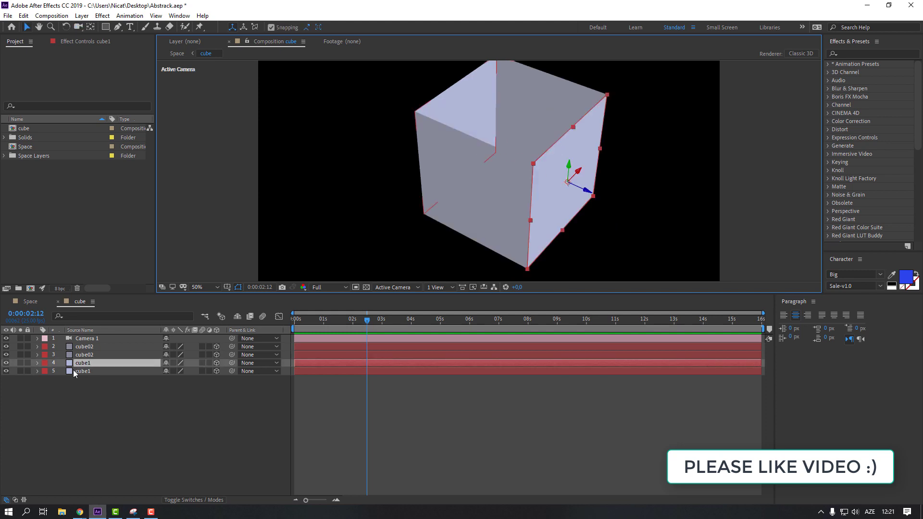
left_click(88, 363)
key("ctrl+d")
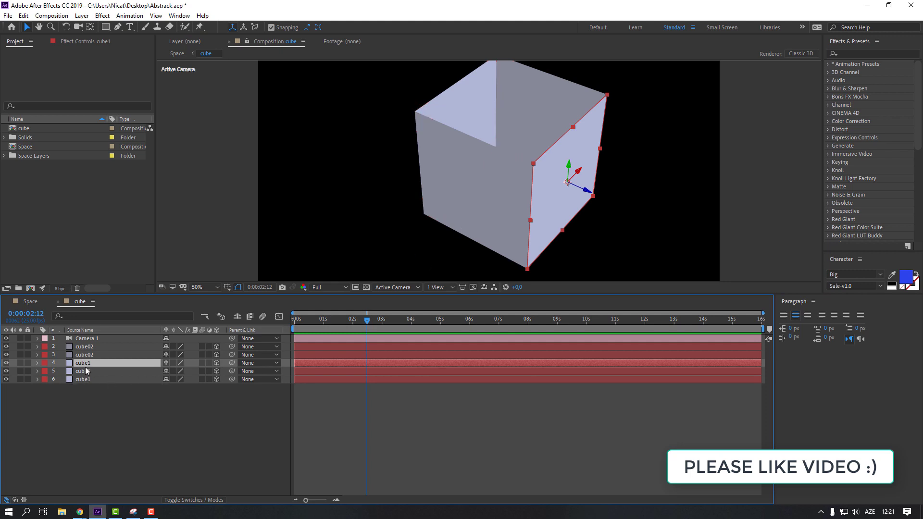
key("r")
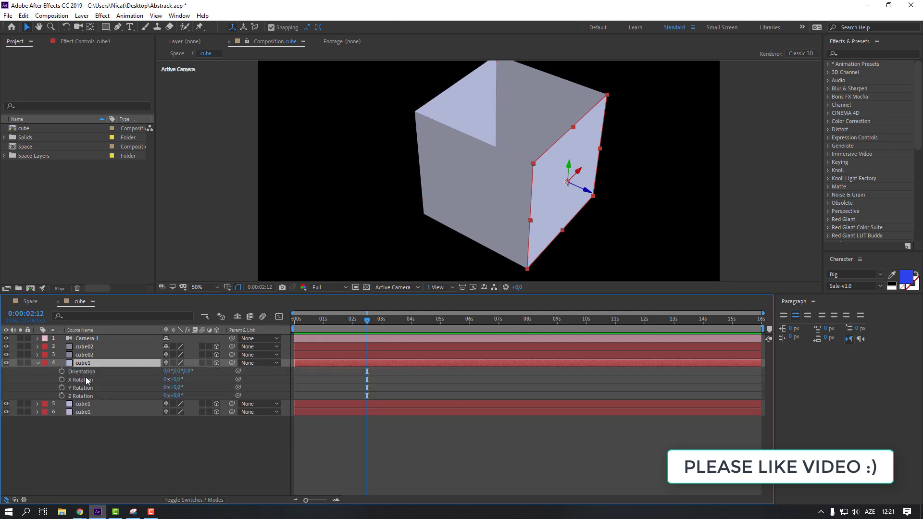
left_click(177, 379)
type("90")
key("Return")
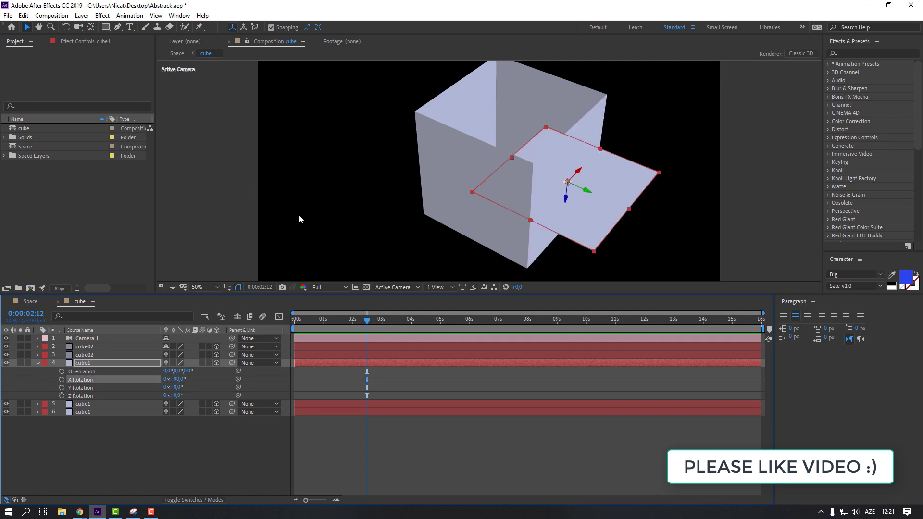
Move the horizontal panel along its Z and Y axes and snap it to the side panels' lower edges as the cube's bottom.
left_click_drag(566, 203, 537, 161)
key("c")
key("v")
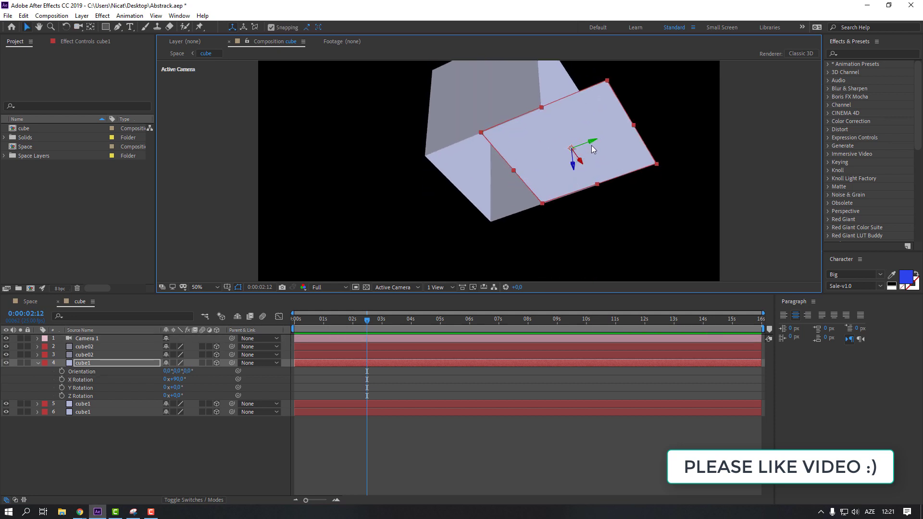
left_click_drag(589, 144, 524, 164)
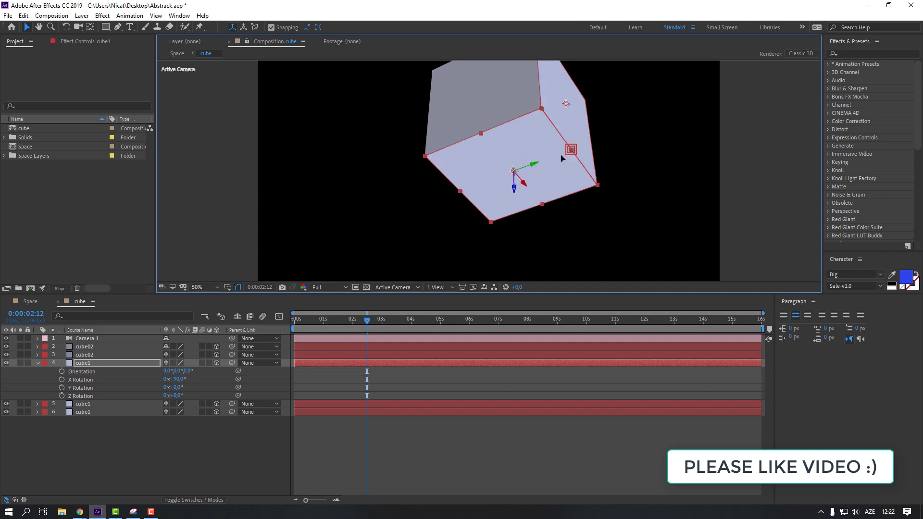
left_click(605, 190)
Duplicate the bottom panel and move the copy up along its Z axis to the cube's open top.
key("c")
left_click_drag(565, 142, 457, 175)
key("v")
left_click(465, 168)
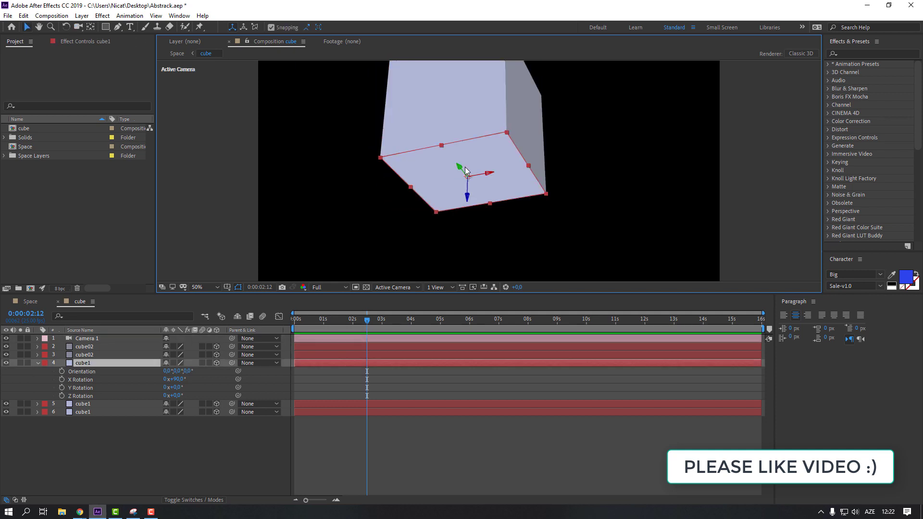
key("ctrl+d")
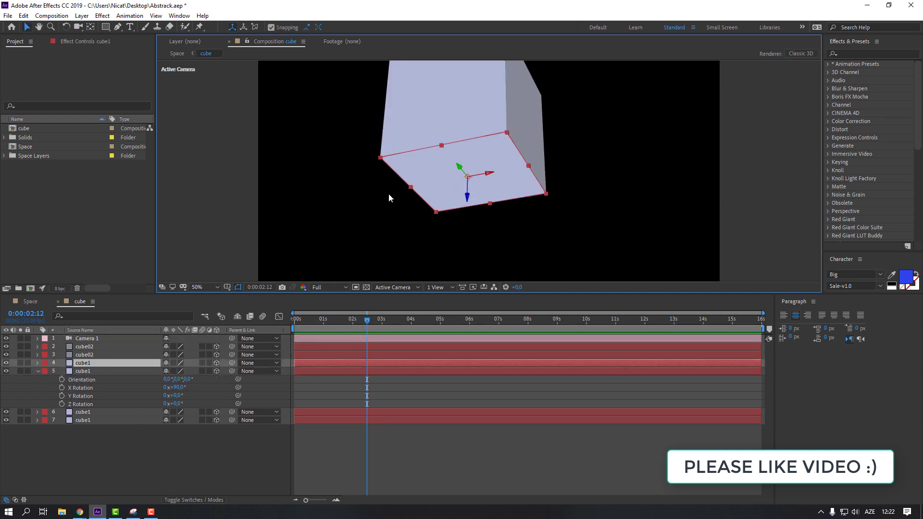
left_click_drag(466, 201, 460, 92)
key("c")
key("v")
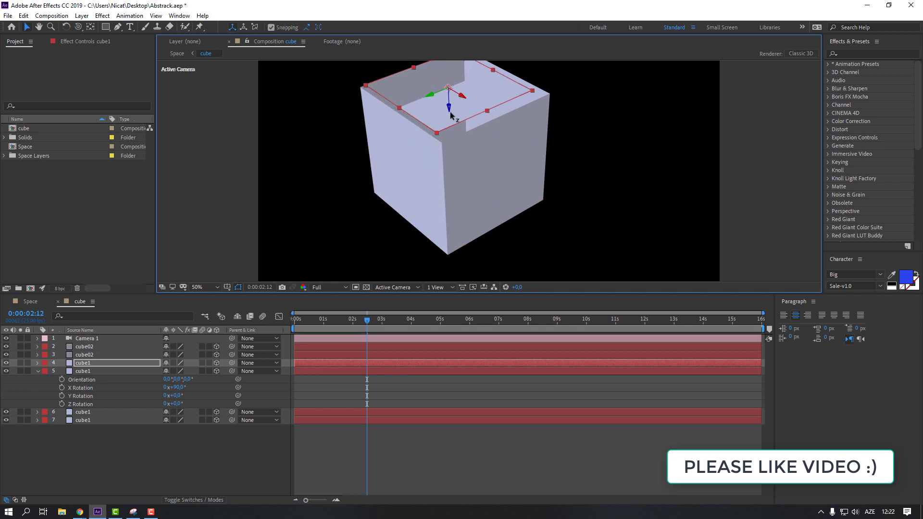
Align the copied top panel with the upper edges of the side panels to close the cube.
key("c")
left_click_drag(444, 123, 505, 149)
key("v")
key("ctrl+z")
key("ctrl+z")
key("ctrl+z")
left_click(645, 144)
key("c")
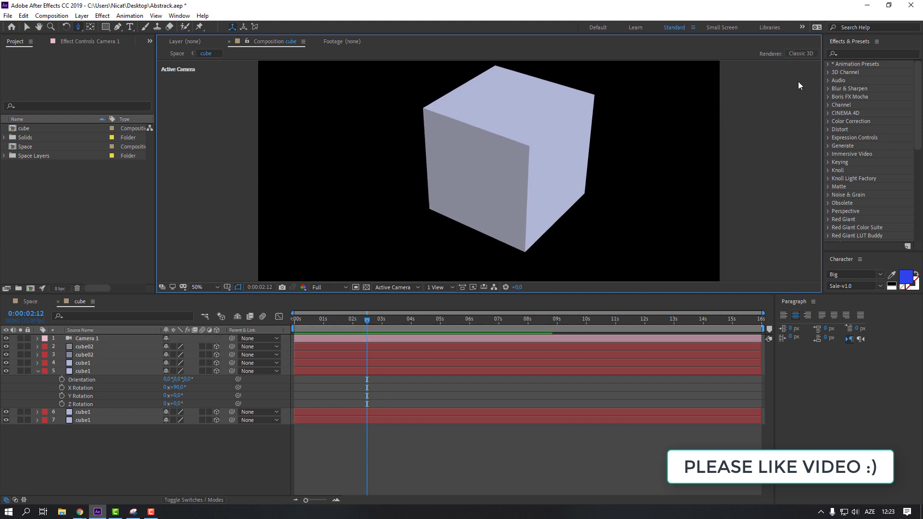
key("v")
Search the effects for "gradi" and apply Gradient Ramp to the original cube1 panel, layer 7.
left_click(854, 50)
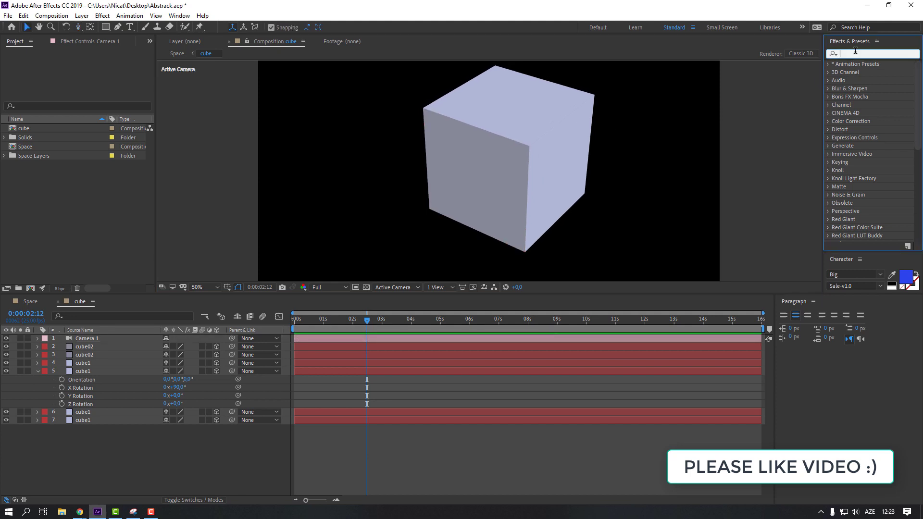
type("gradi")
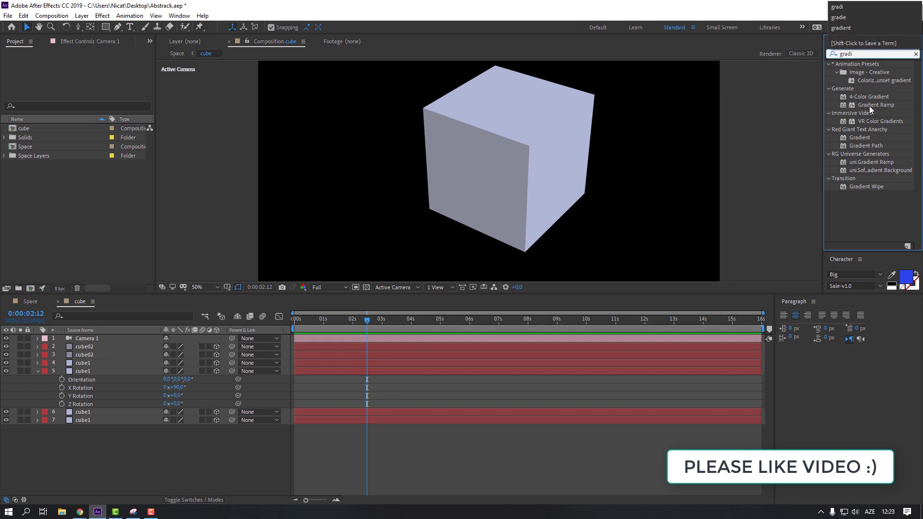
left_click_drag(869, 106, 88, 423)
left_click_drag(88, 425, 88, 422)
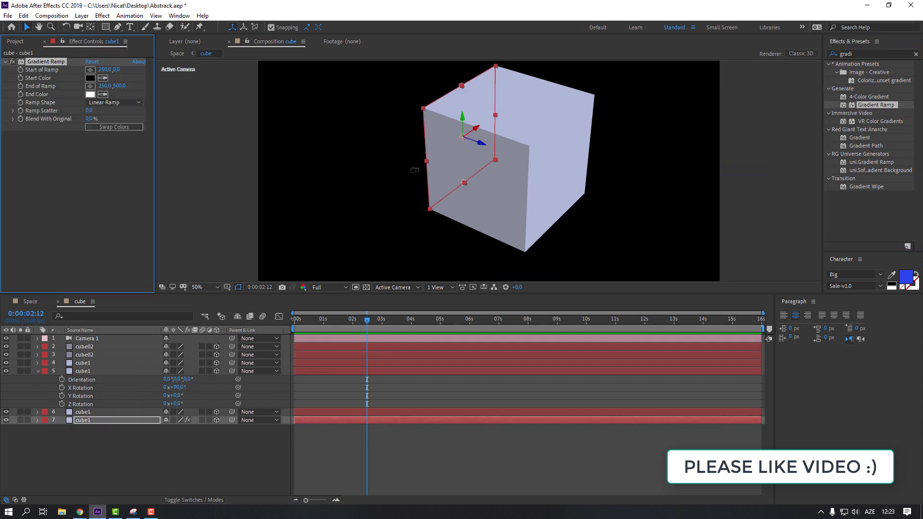
Sample salmon pink as the Gradient Ramp's Start Color and muted purple as its End Color on the cube1 panel.
key("c")
left_click_drag(423, 171, 514, 174)
key("v")
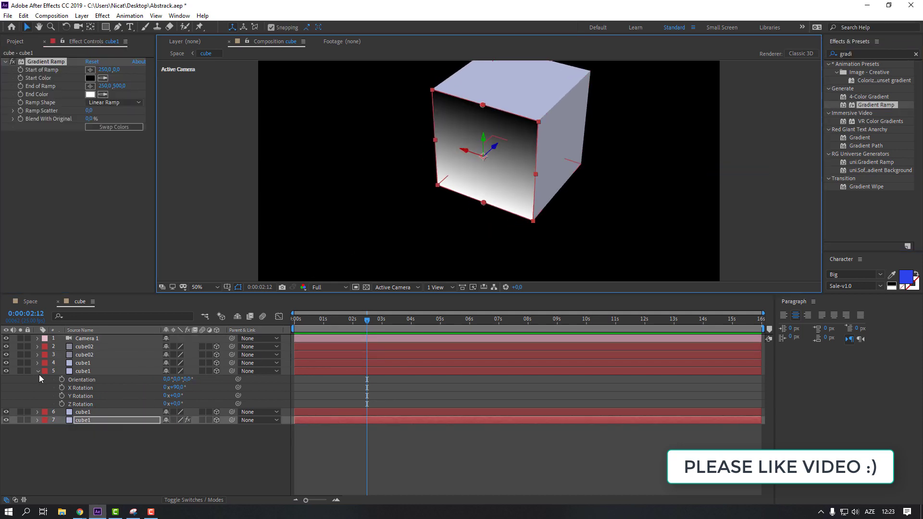
left_click(38, 371)
left_click(103, 79)
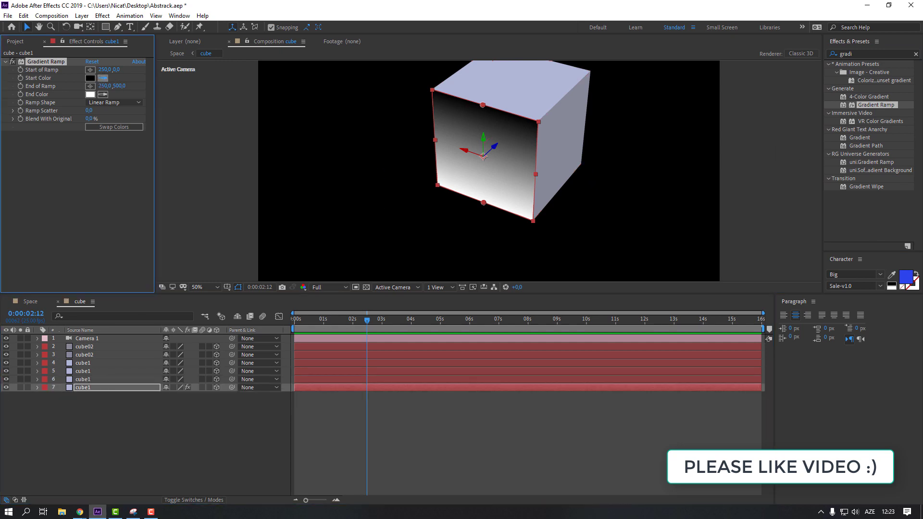
left_click(336, 338)
left_click(102, 95)
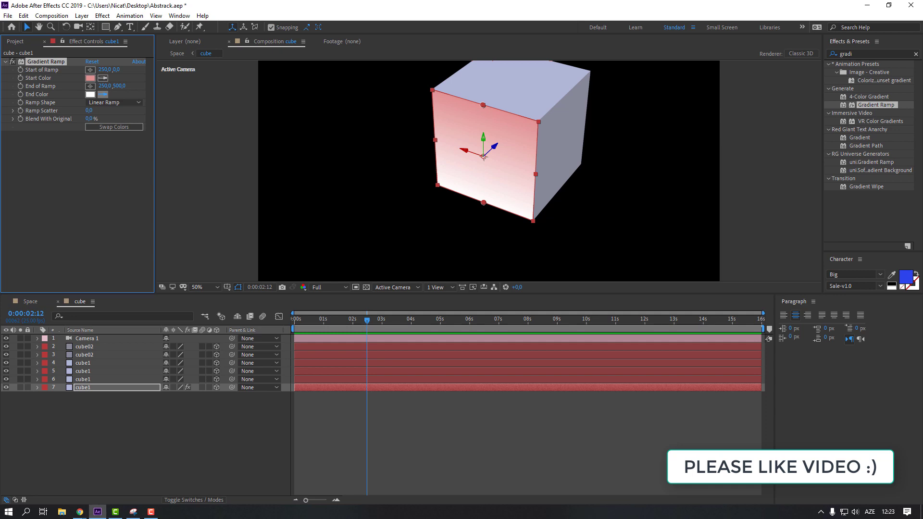
left_click(328, 228)
left_click(230, 408)
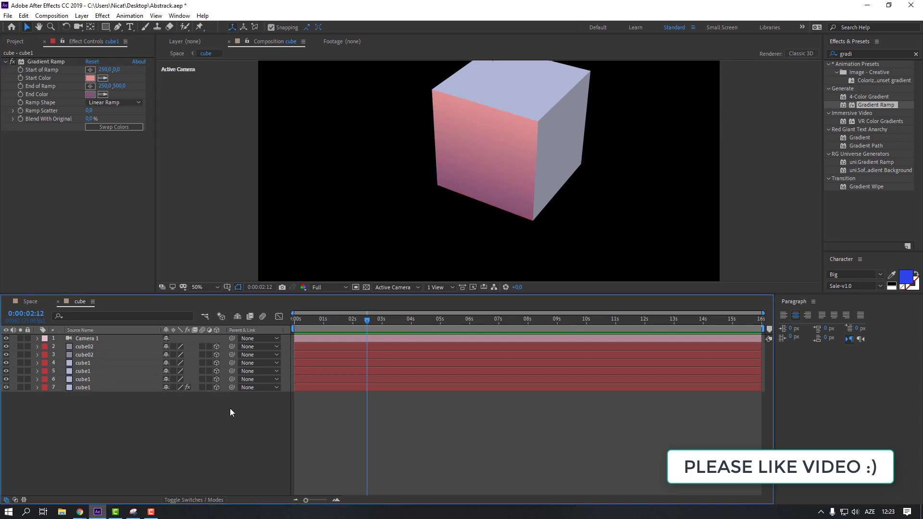
Copy the coloured Gradient Ramp effect and paste it onto the five other cube panels.
left_click(48, 63)
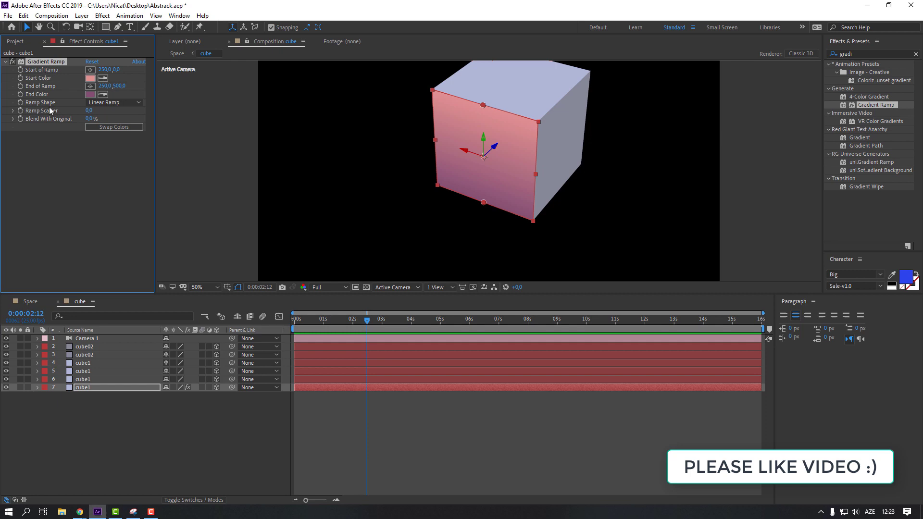
left_click(80, 379)
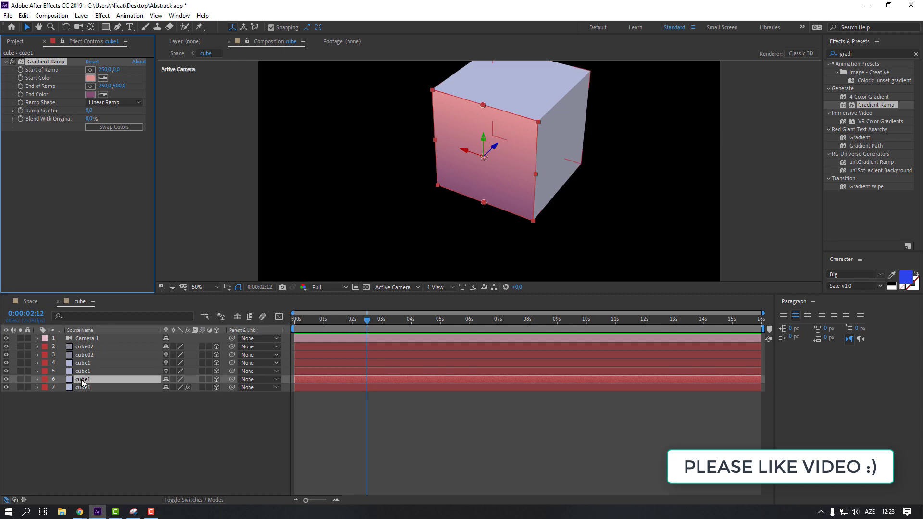
left_click(93, 348, "shift")
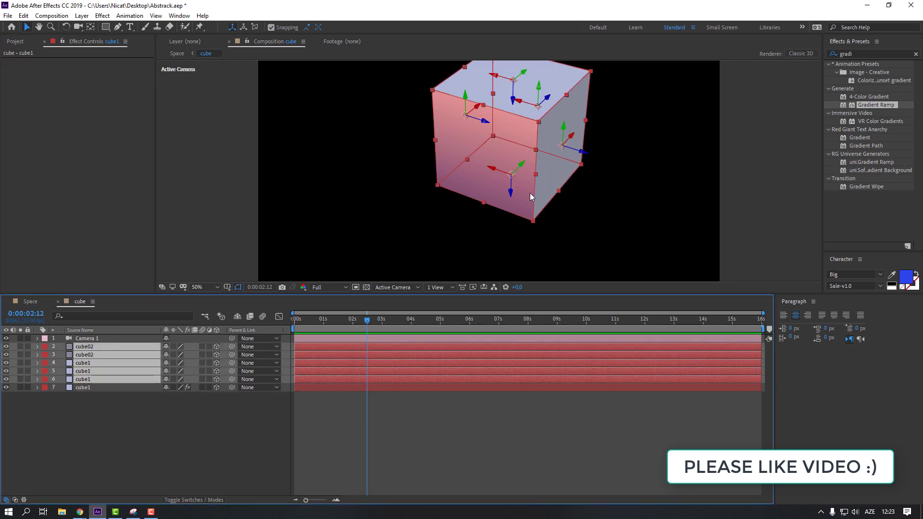
key("ctrl+v")
left_click(214, 430)
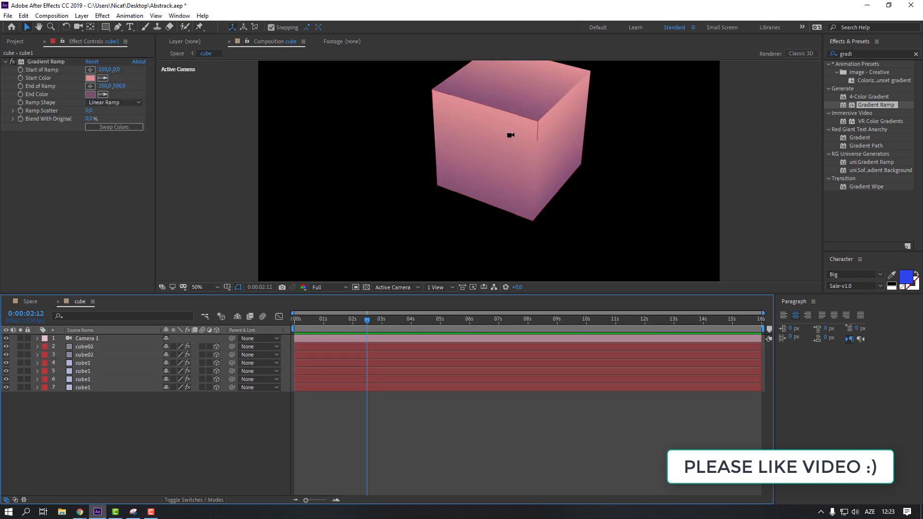
Check the cube's gradient faces from another angle and delete the Camera 1 layer.
key("c")
left_click_drag(510, 135, 472, 123)
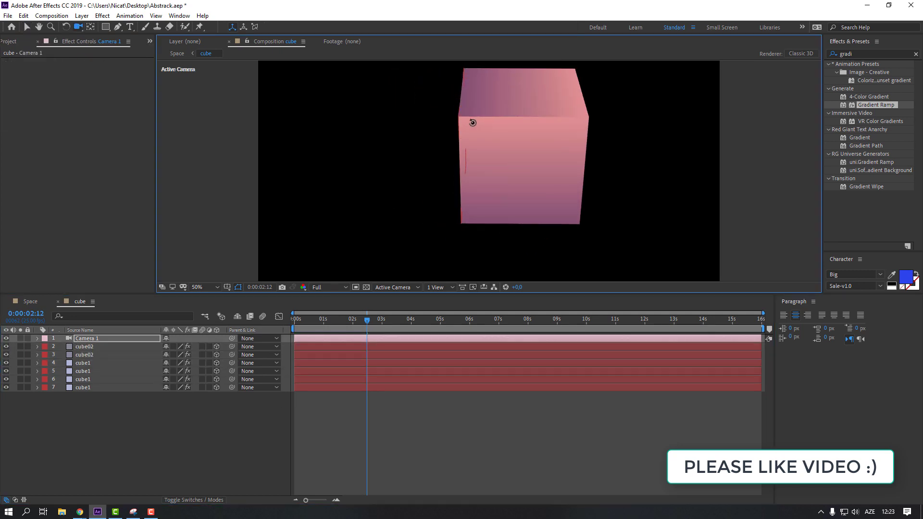
key("v")
left_click(94, 339)
key("Delete")
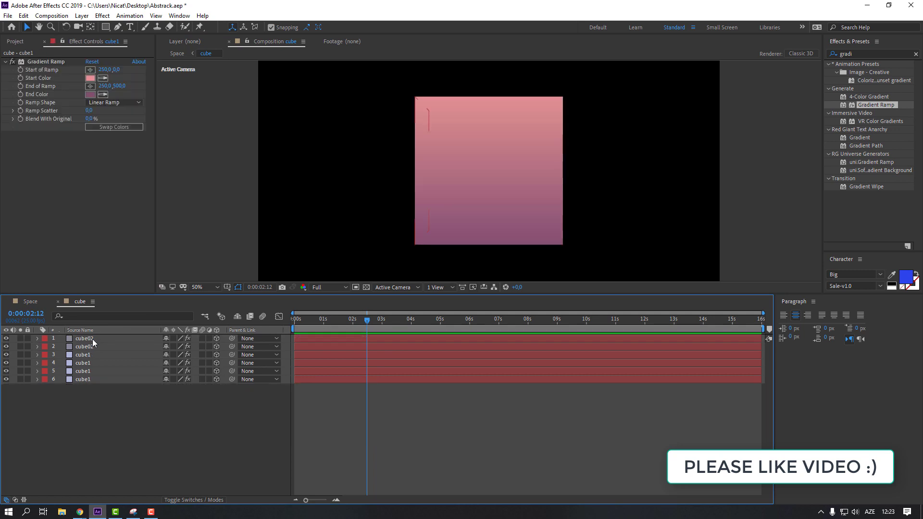
Add a new null object to the cube composition.
key("comma")
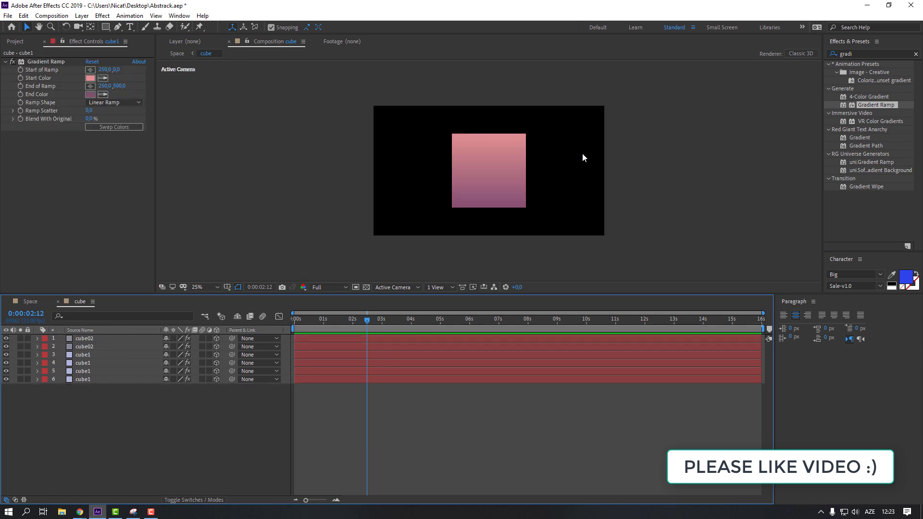
right_click(112, 404)
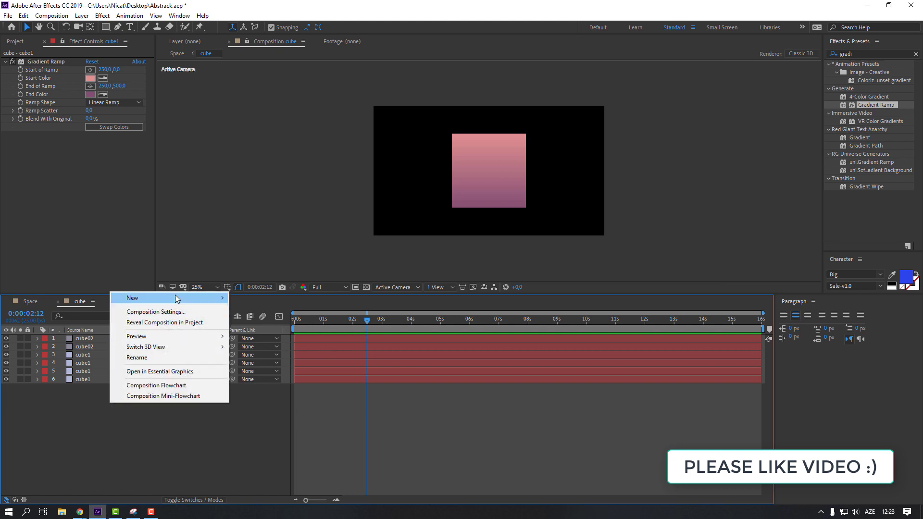
mouse_move(174, 297)
left_click(254, 358)
left_click(96, 418)
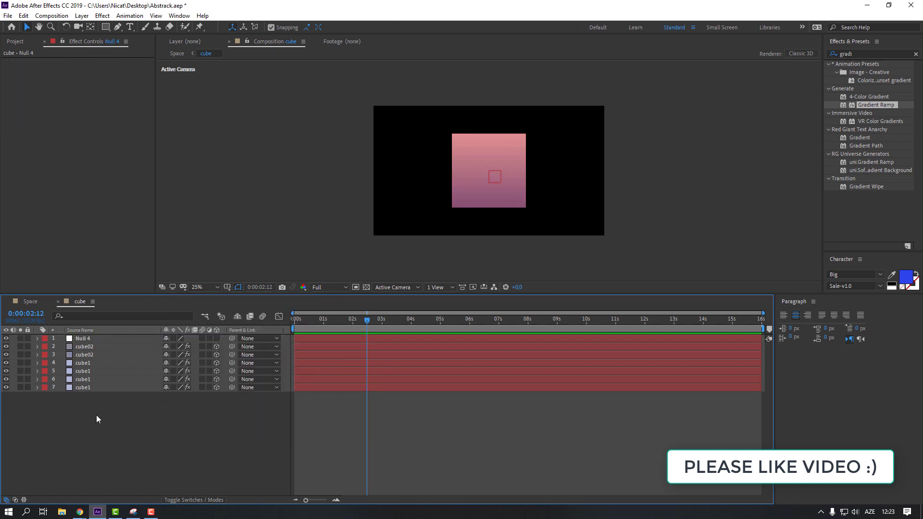
Move the null object to the cube's centre in the Top view, and return to the Active Camera view.
left_click(86, 342)
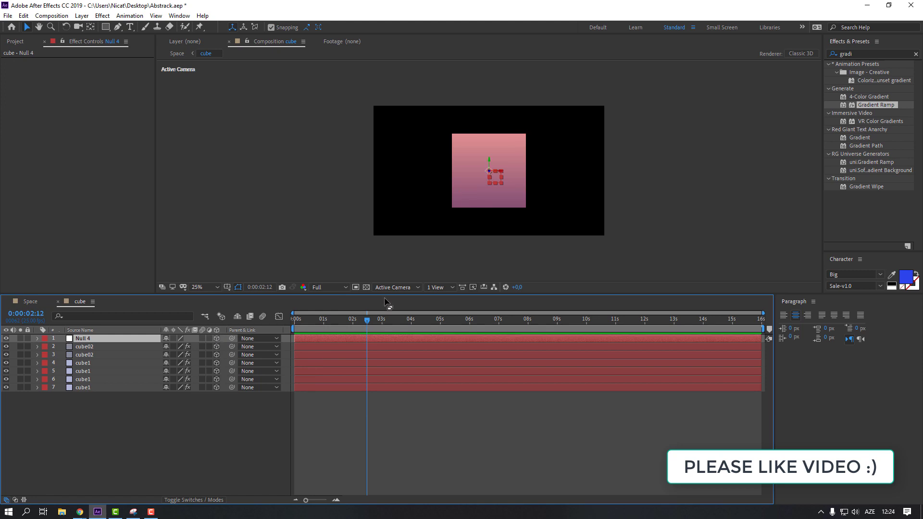
left_click(396, 287)
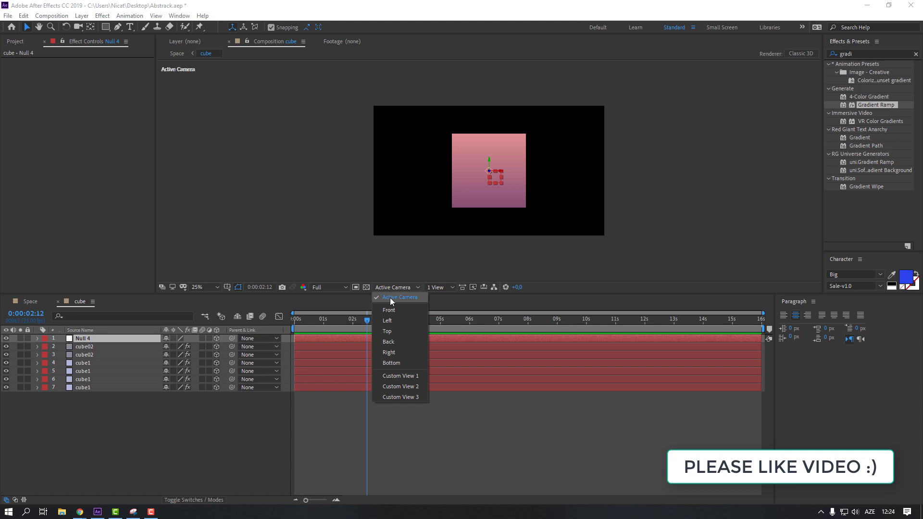
left_click(386, 331)
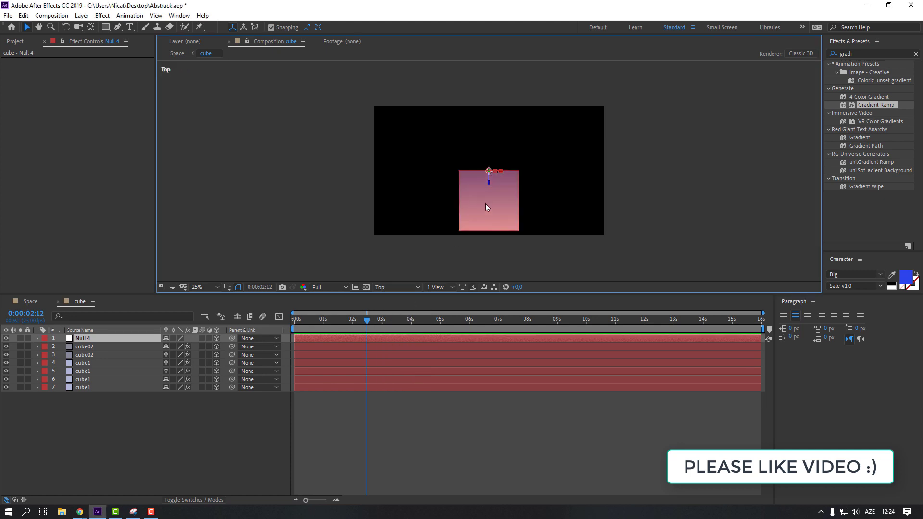
scroll(476, 201, "up", 2)
mouse_move(482, 201)
left_mouse_down()
mouse_move(476, 137)
mouse_move(485, 131)
mouse_move(483, 185)
left_mouse_up()
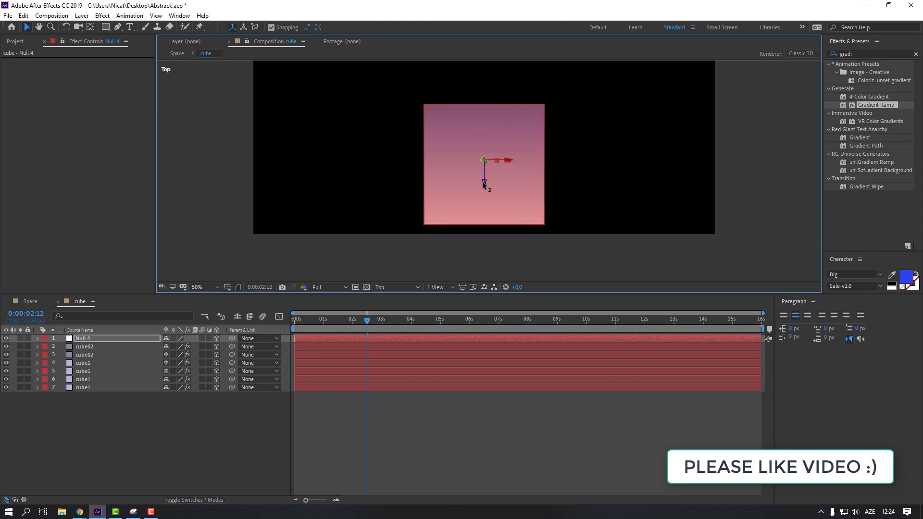
left_click(385, 286)
left_click(387, 299)
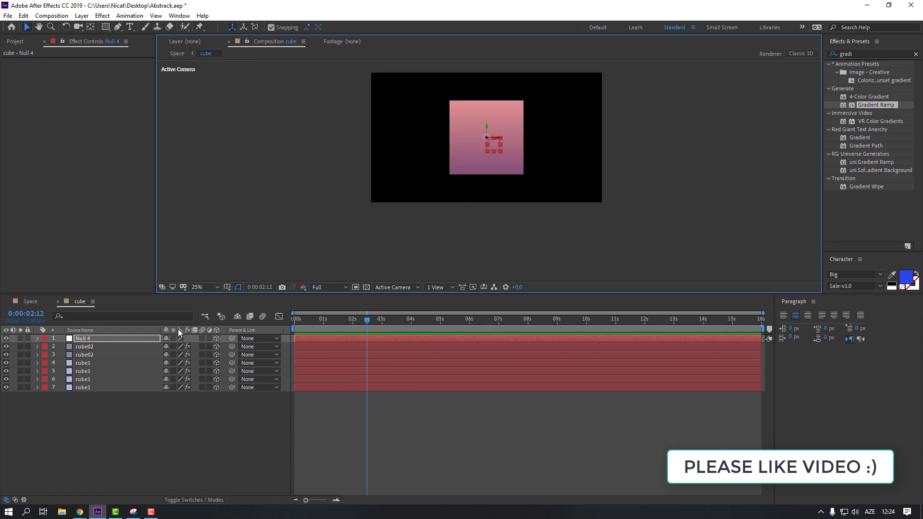
Enable X, Y and Z Rotation keyframes on the null object and move them to the start of the timeline.
left_click(102, 339)
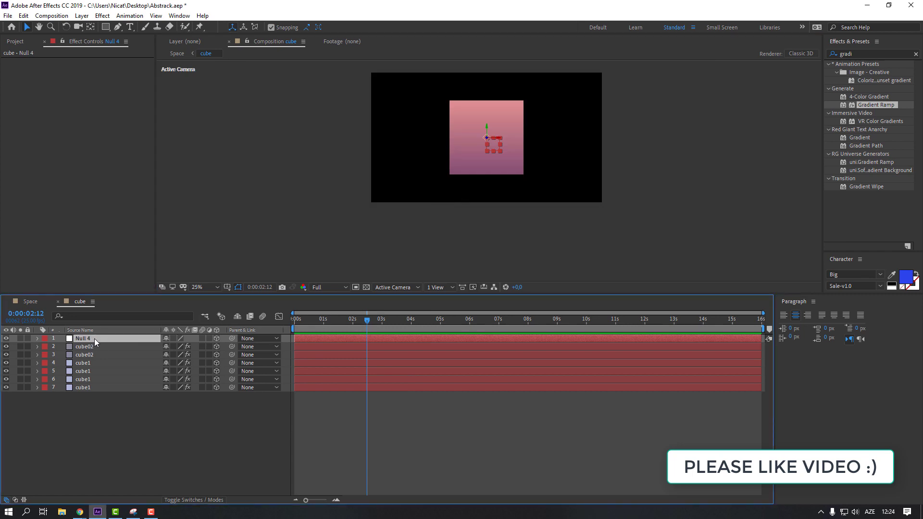
key("r")
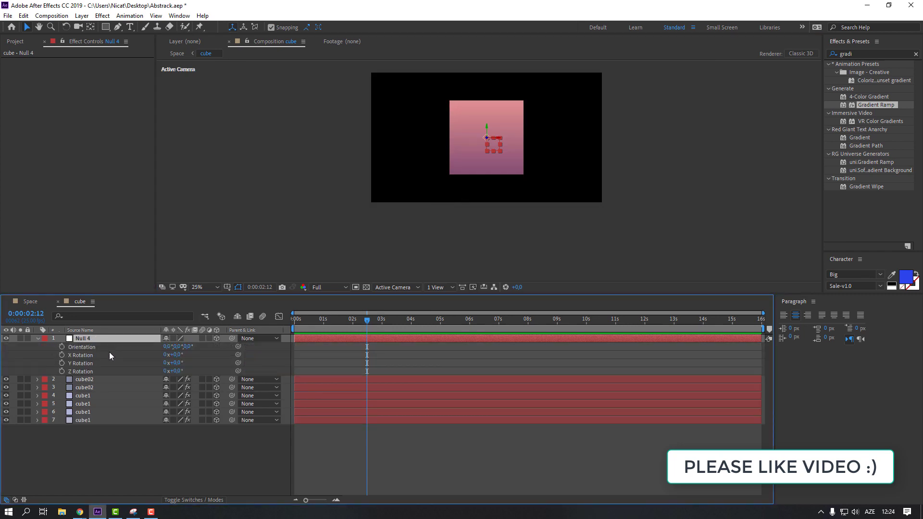
left_click(62, 355)
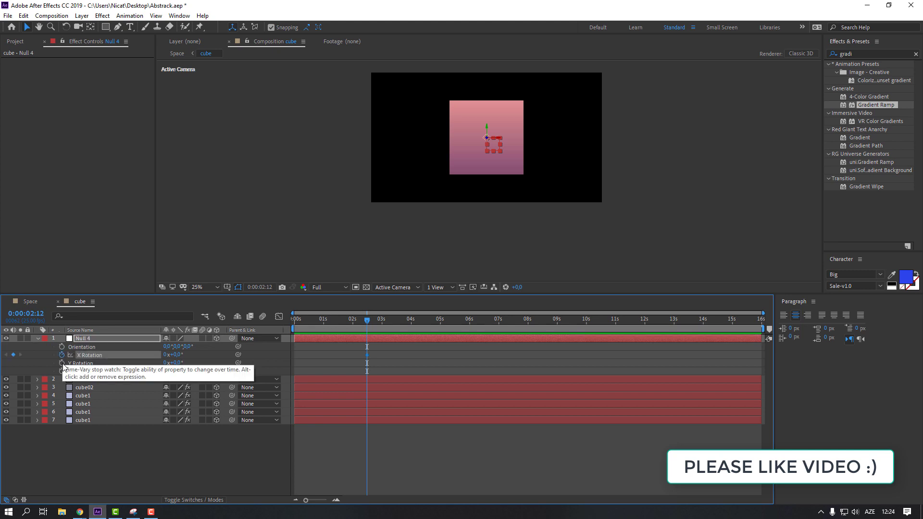
left_click(62, 364)
left_click(62, 371)
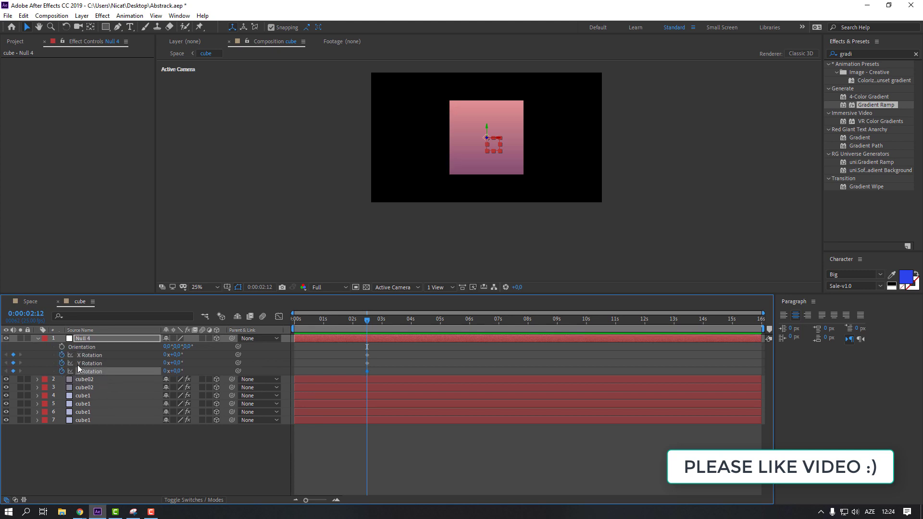
left_click_drag(406, 350, 293, 371)
At 0:00:15:24, set the null object's X, Y and Z Rotation to one full revolution each.
left_click_drag(325, 335, 890, 336)
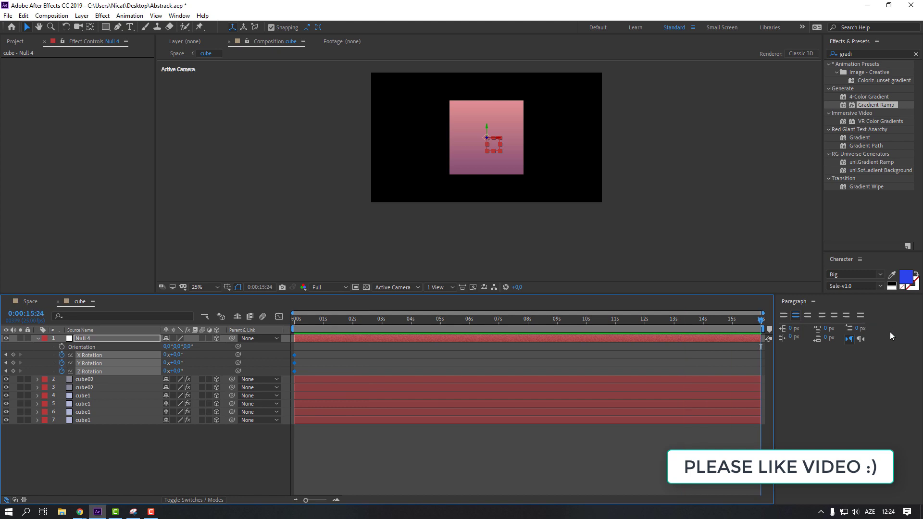
left_click(201, 364)
type("1")
key("Return")
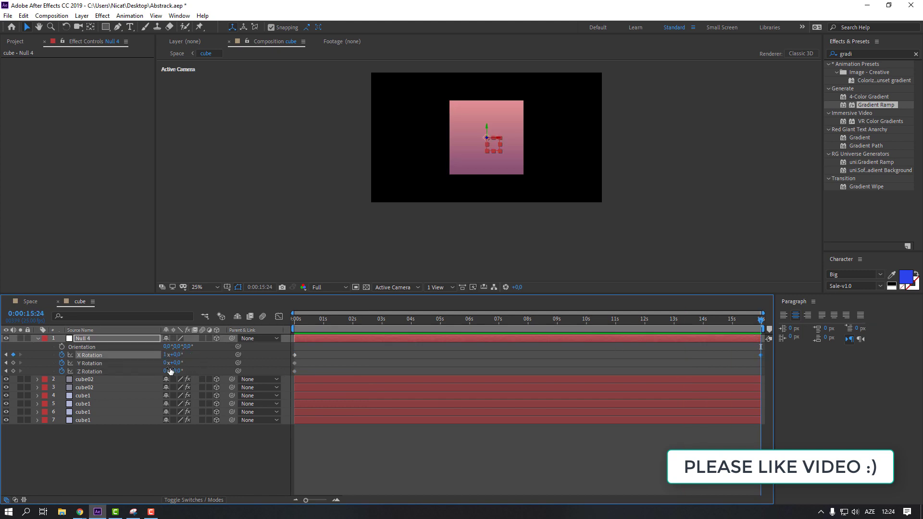
left_click(166, 363)
type("1")
left_click(167, 371)
type("1")
key("Return")
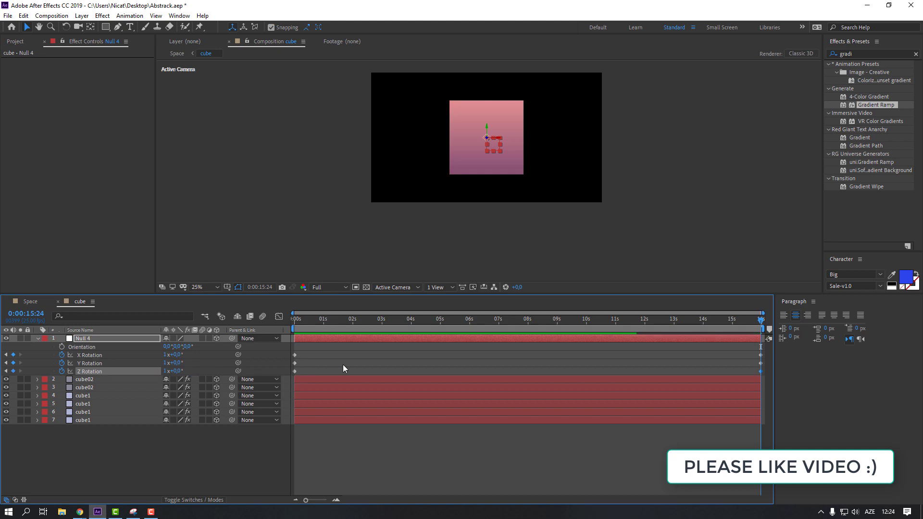
Parent all six cube panels to the null object at the first frame and preview the cube's rotation.
key("Home")
left_click_drag(80, 455, 89, 384)
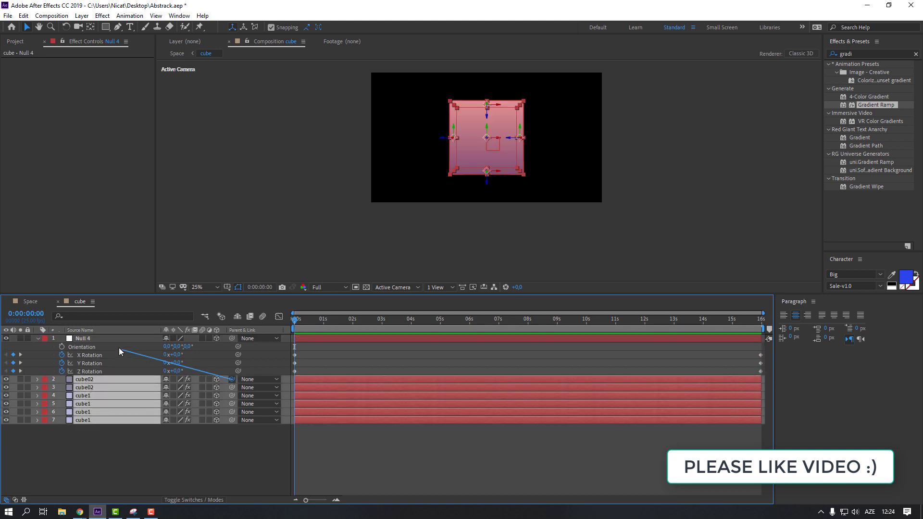
left_click_drag(119, 348, 92, 342)
left_click(160, 465)
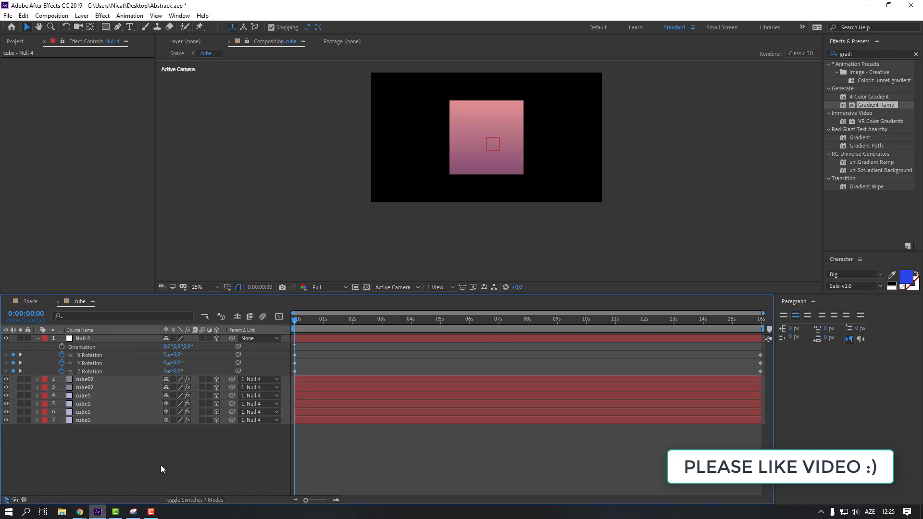
key("space")
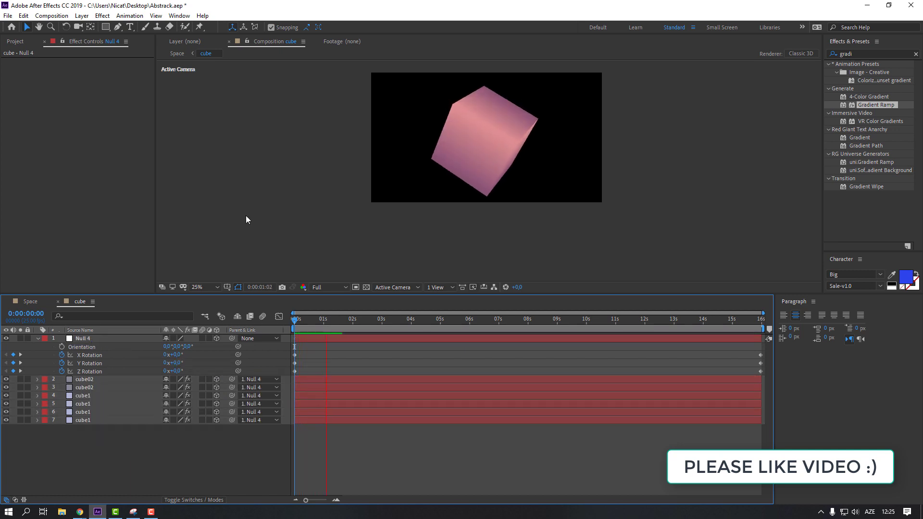
key("space")
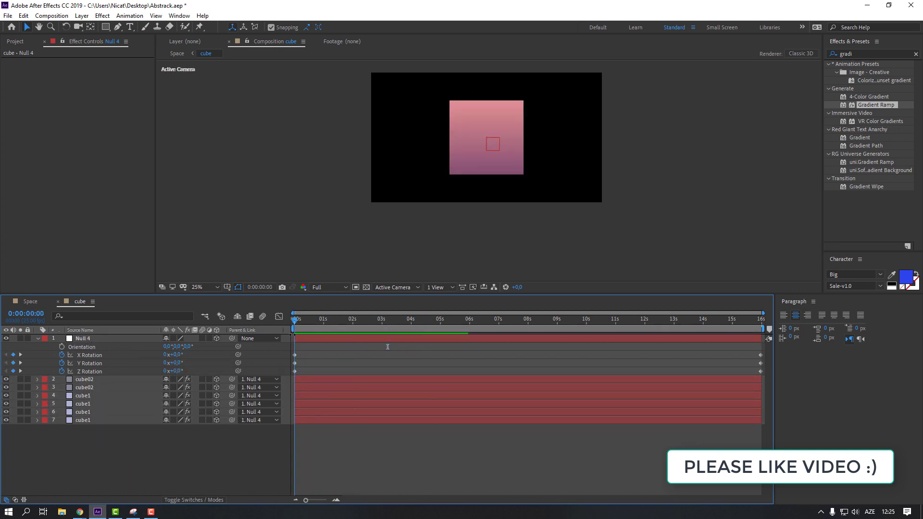
left_click(38, 338)
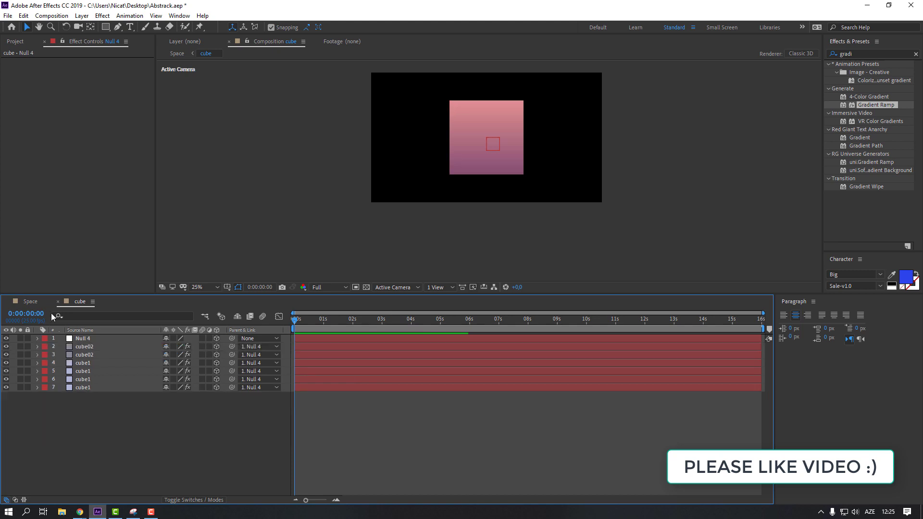
Add the cube composition to the Space composition as its topmost layer, above man.
left_click(31, 300)
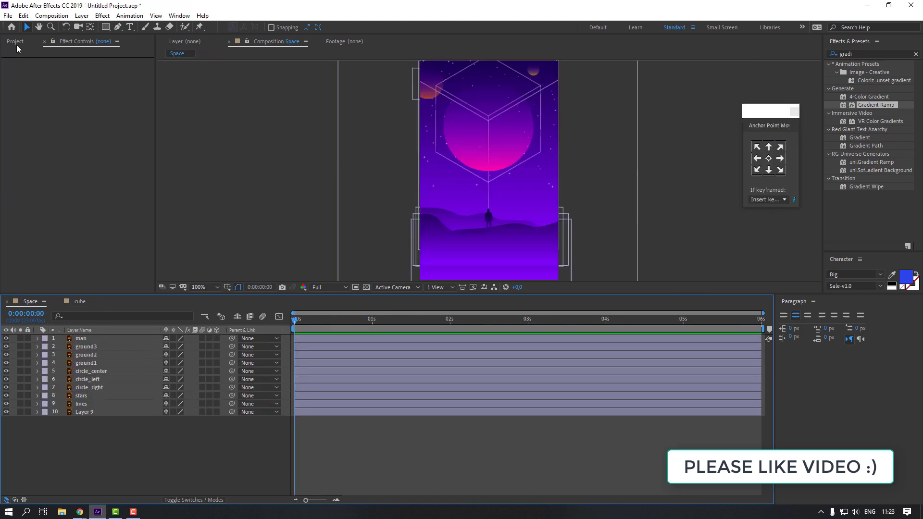
left_click(16, 42)
left_click(40, 192)
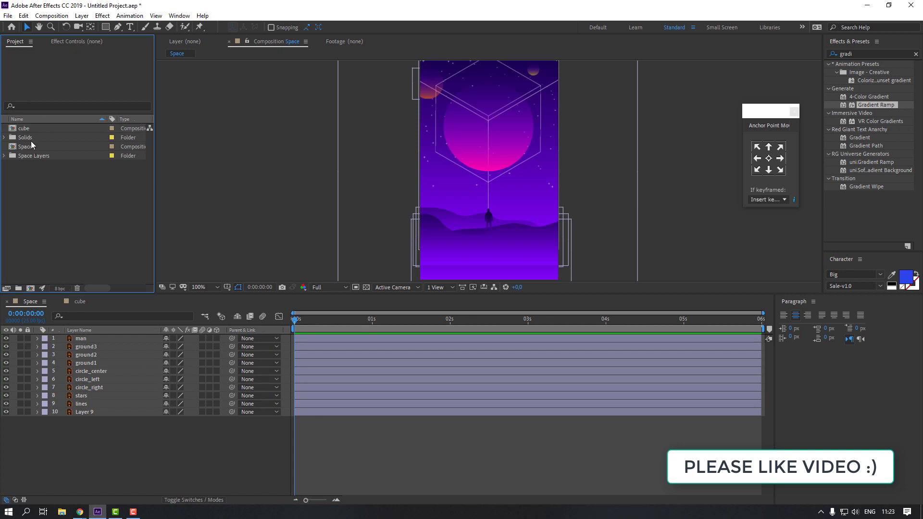
left_click_drag(22, 131, 80, 340)
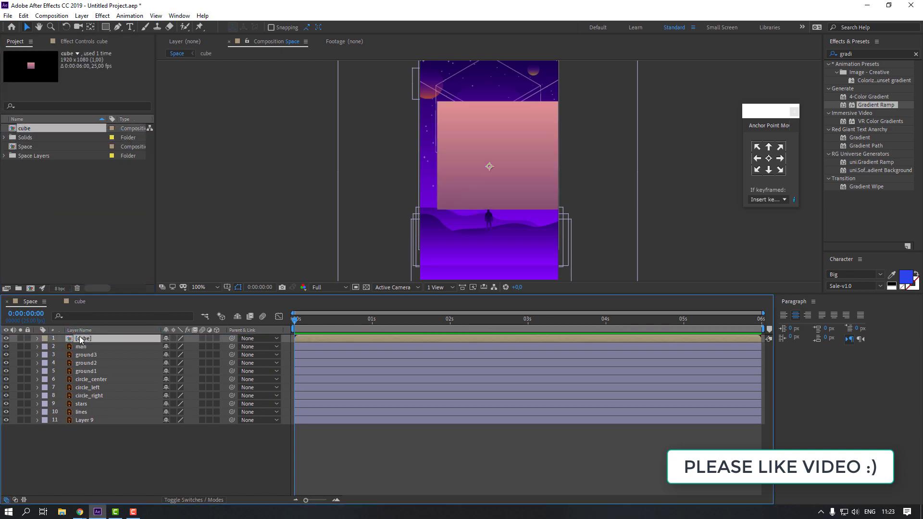
Scale the cube layer down to 34% and move it up onto the large pink circle.
key("s")
left_click_drag(185, 349, 150, 353)
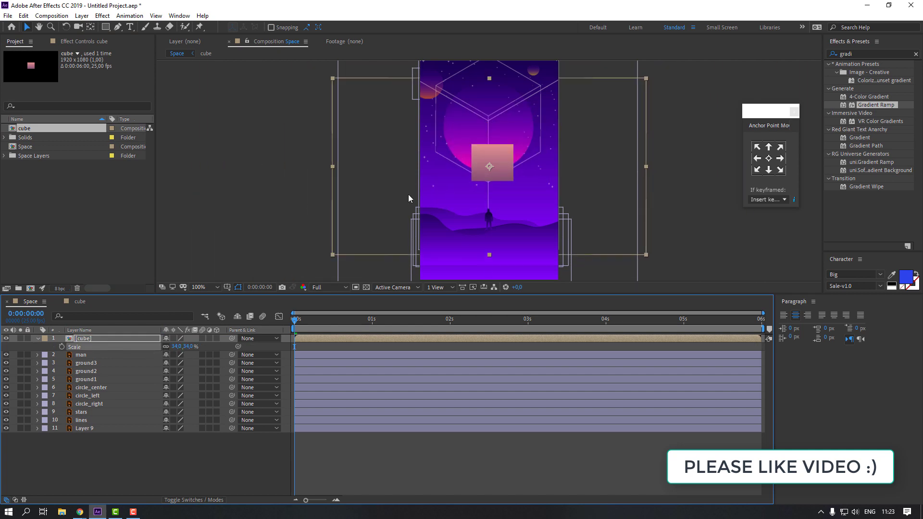
left_click_drag(494, 172, 492, 136)
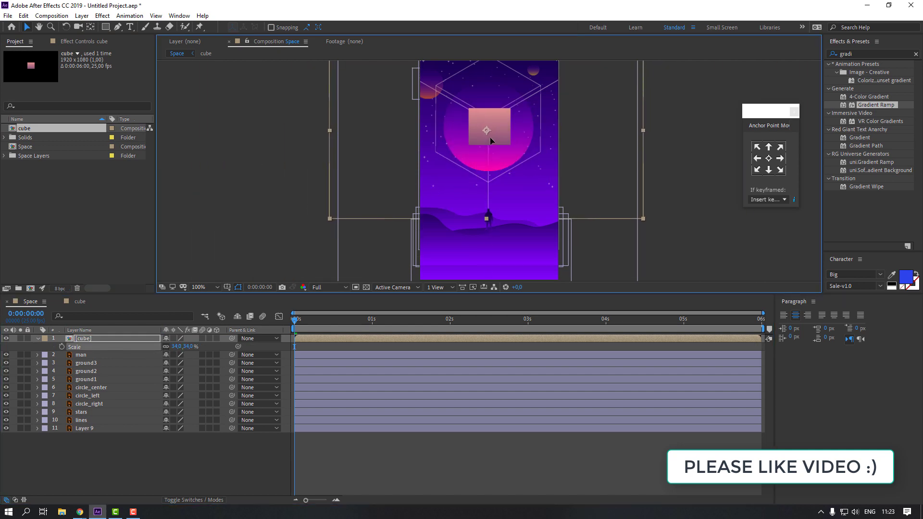
Set the cube layer's Scale to 25% and nudge it slightly upward over the circle, judging it at 0:00:01:00.
left_click_drag(309, 321, 371, 322)
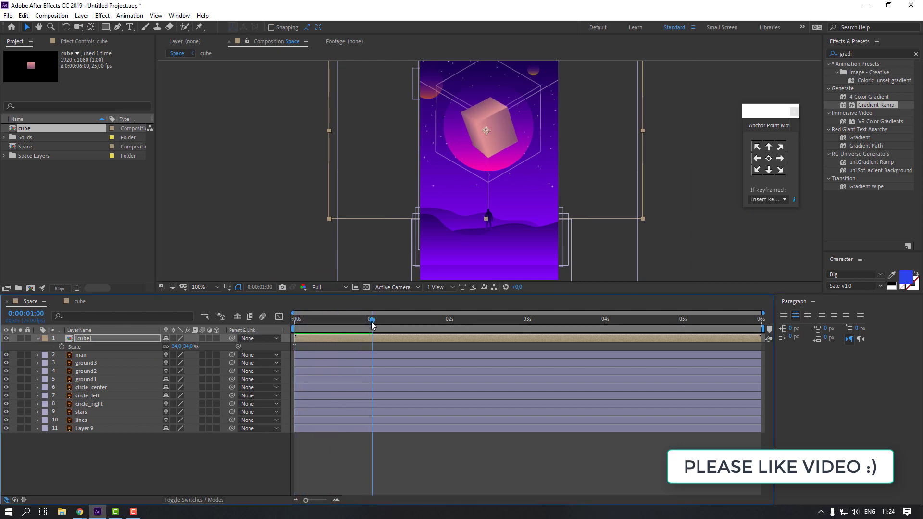
left_click(101, 339)
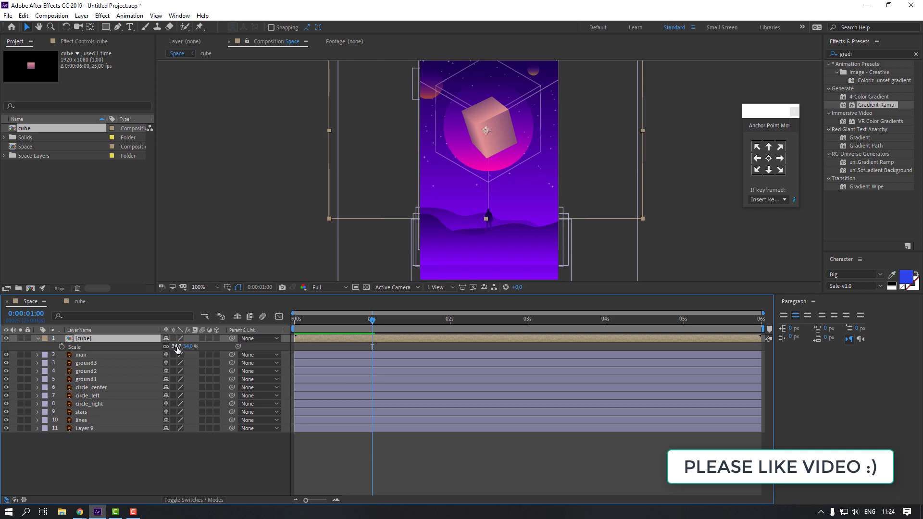
left_click(177, 347)
type("25")
key("Return")
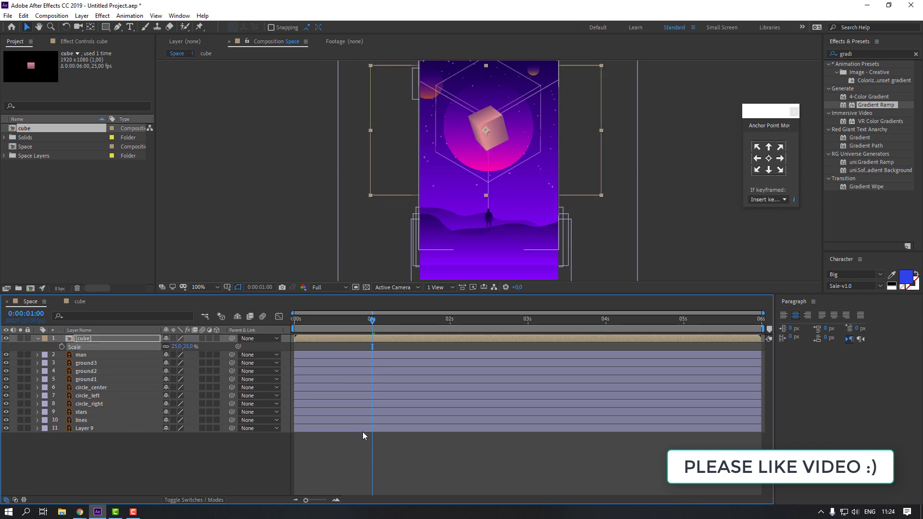
left_click_drag(491, 131, 492, 129)
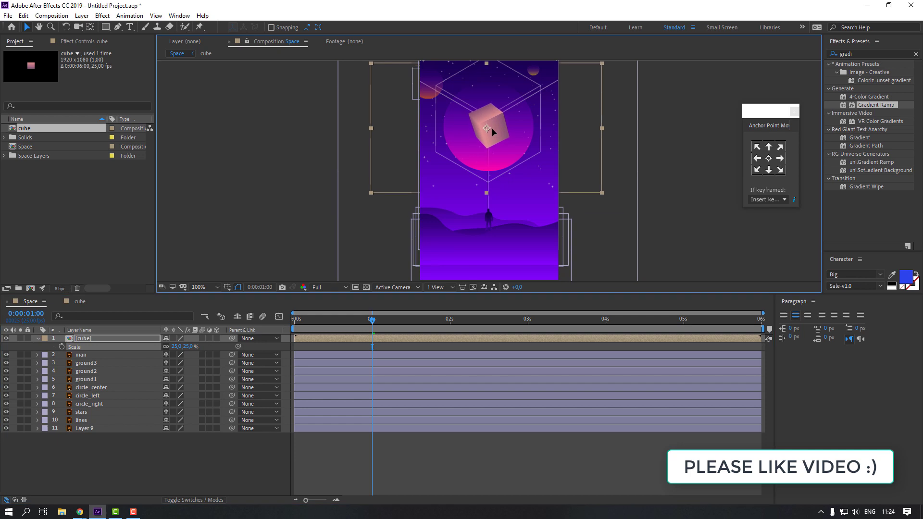
Play the Space composition from the start to check the cube rotating in front of the circle.
left_click(445, 452)
key("Home")
key("space")
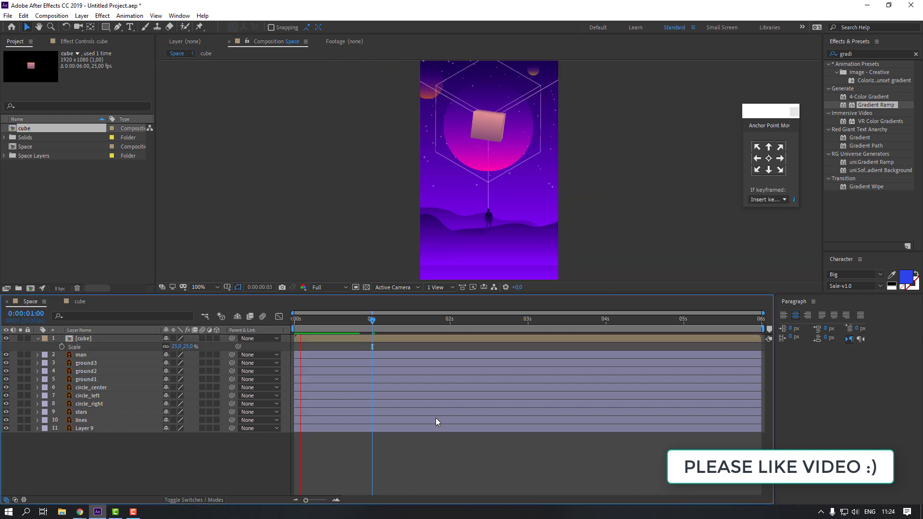
key("space")
left_click(38, 338)
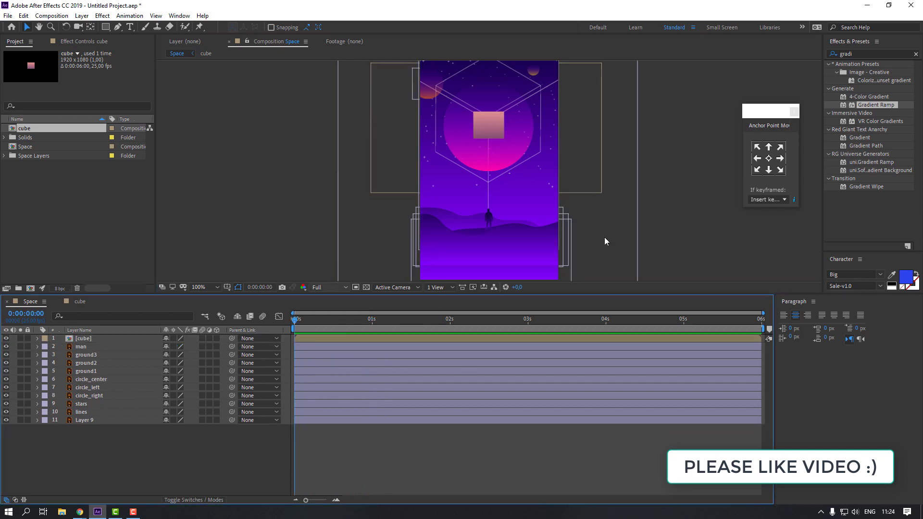
Find the Stylize Glow effect by searching for "glow" and apply it to the cube layer.
left_click(860, 54)
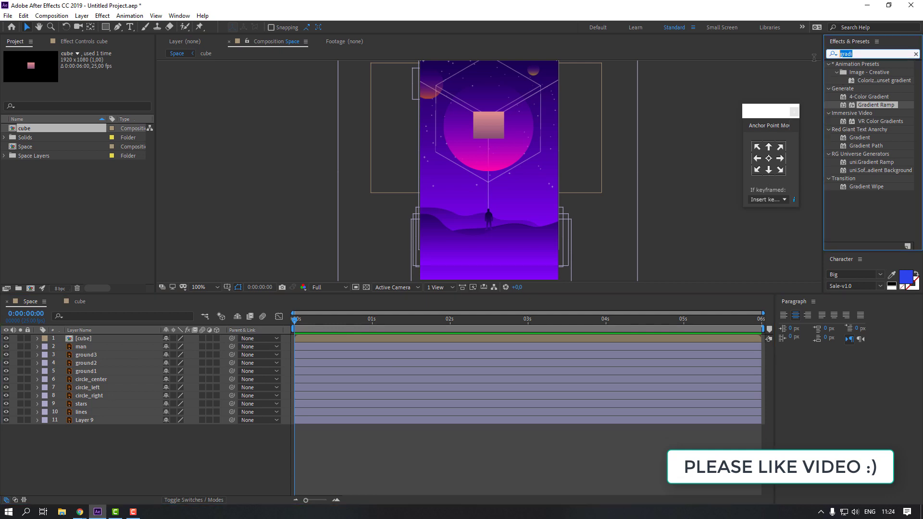
type("glow")
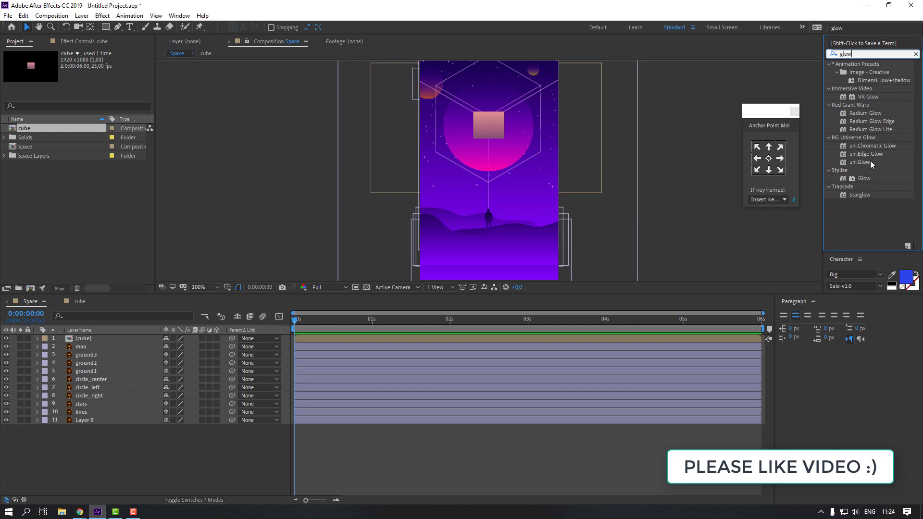
left_click_drag(863, 179, 115, 339)
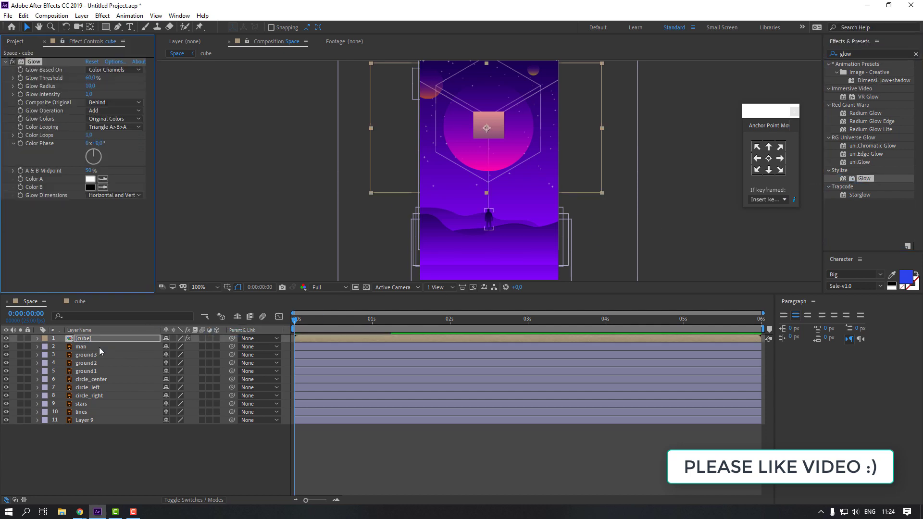
Set the cube's Glow Radius to 247 and Glow Threshold to 53.7%, judging the result at 0:00:00:19.
left_click_drag(335, 329, 353, 330)
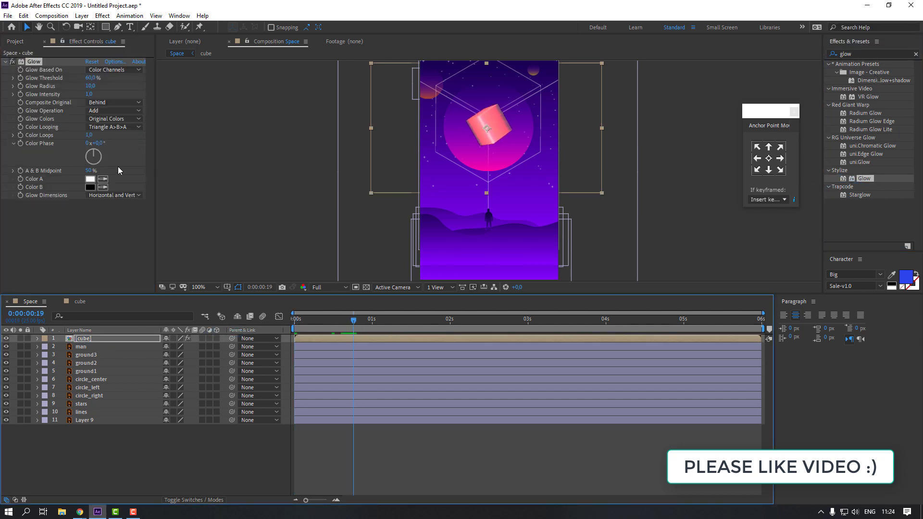
left_click_drag(90, 86, 110, 84)
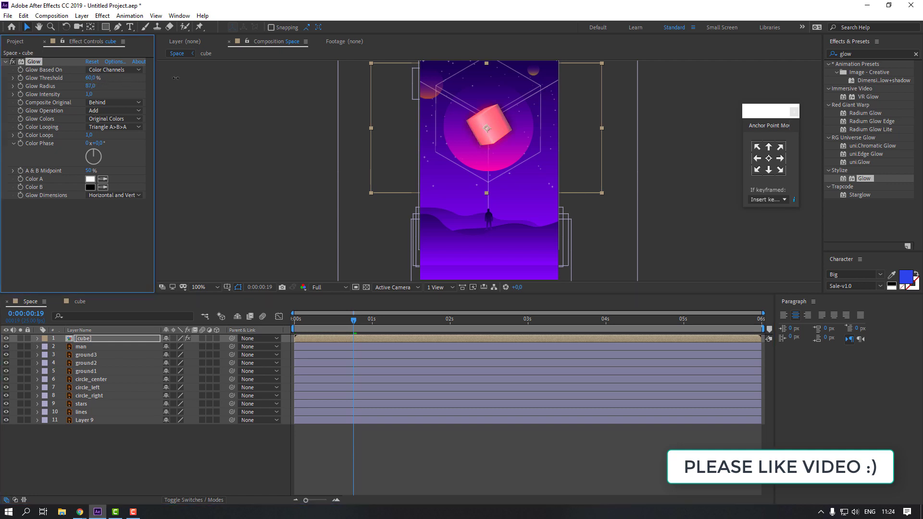
left_click_drag(176, 78, 191, 78)
mouse_move(90, 78)
left_mouse_down()
mouse_move(118, 80)
mouse_move(89, 78)
mouse_move(99, 79)
left_mouse_up()
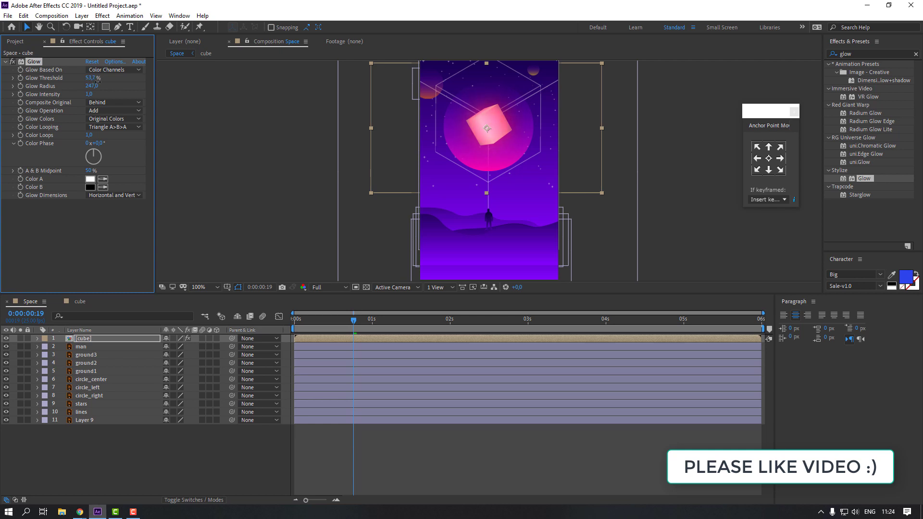
Preview the glowing cube's rotation in the Space composition and return to the first frame.
left_click(402, 440)
key("space")
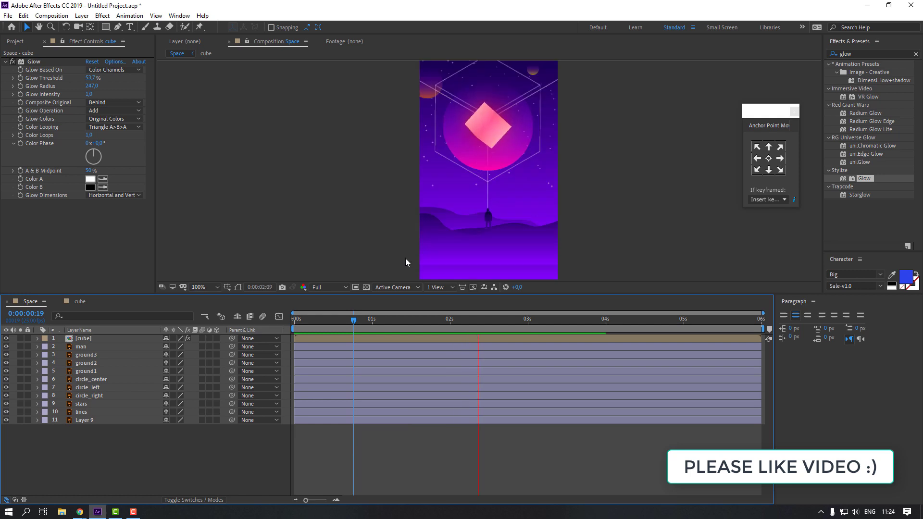
key("Home")
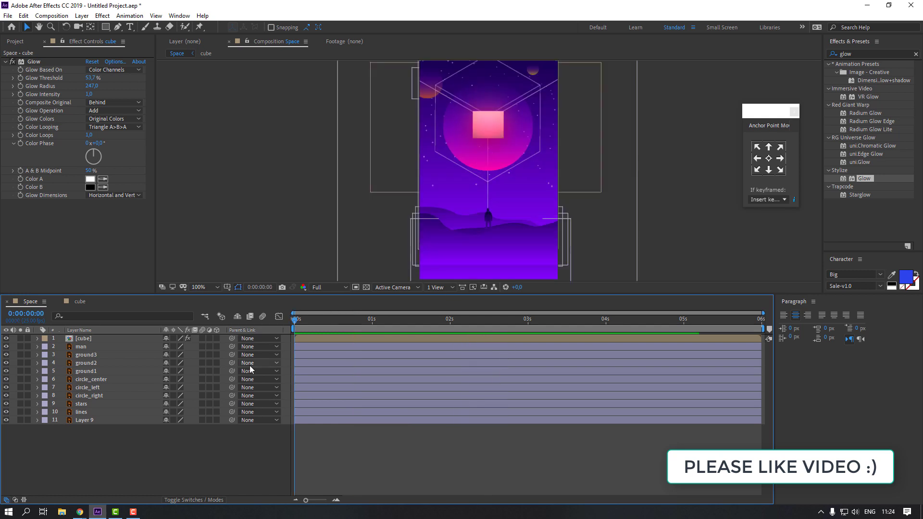
Add a null object named Controller to the Space composition and parent all the other layers to it.
right_click(106, 440)
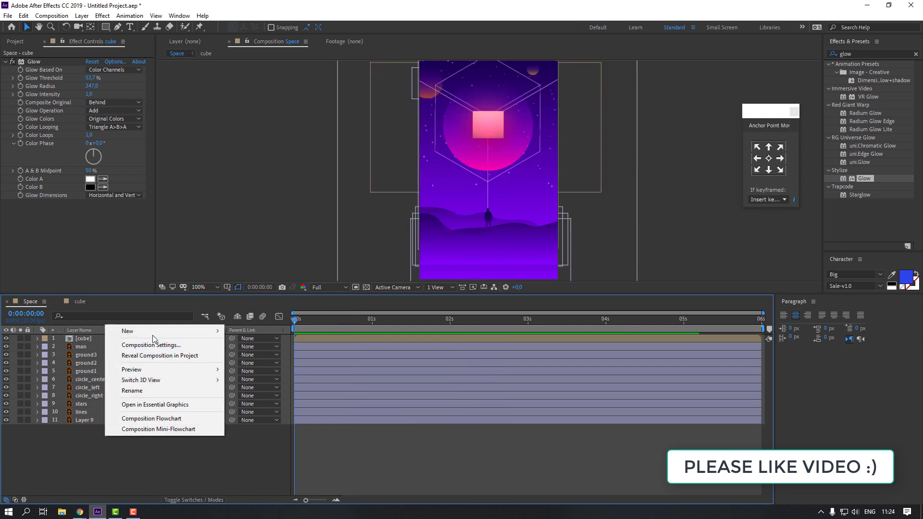
mouse_move(159, 331)
left_click(254, 387)
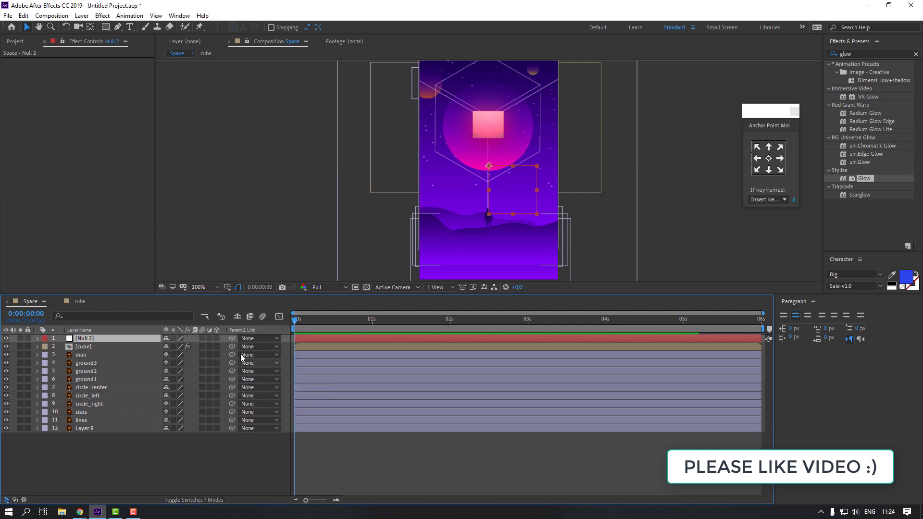
key("Return")
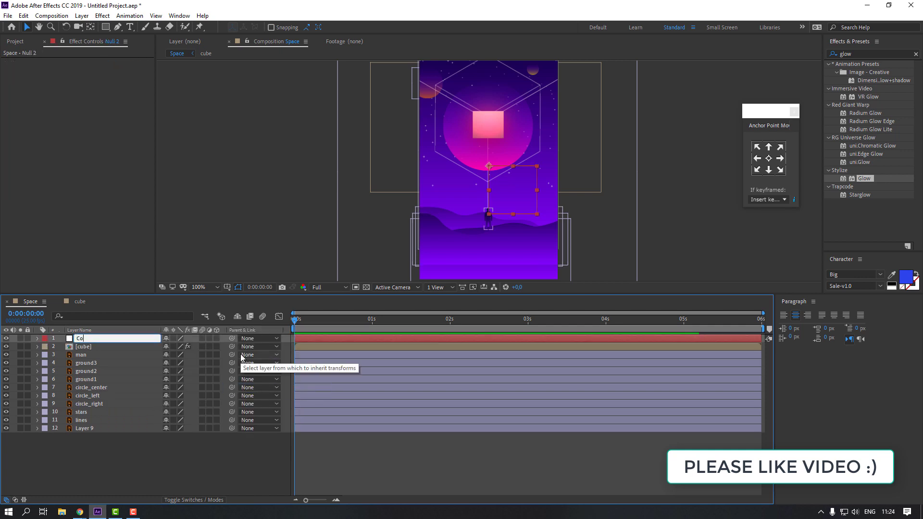
type("Controller")
key("Return")
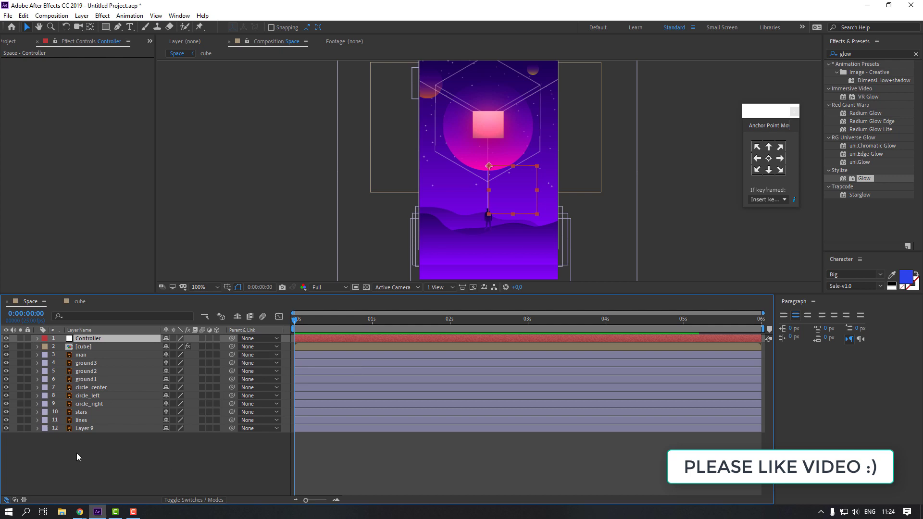
left_click_drag(76, 452, 91, 349)
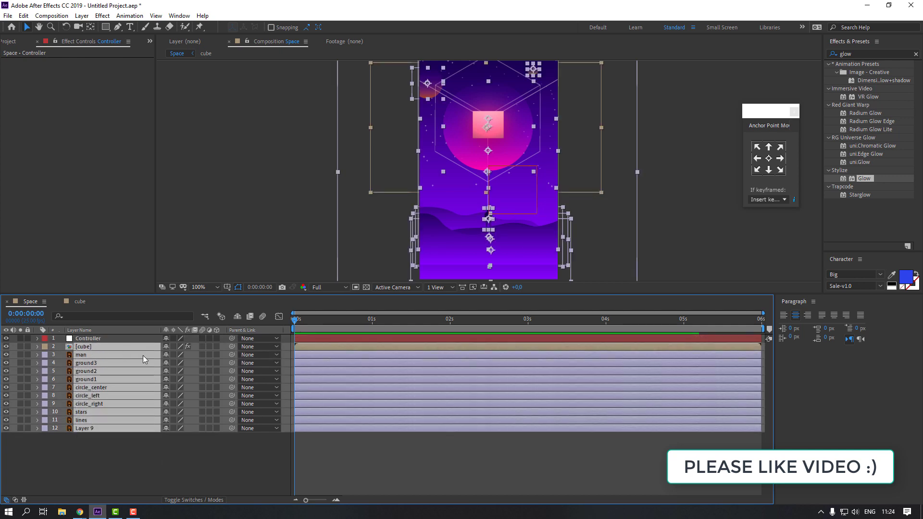
left_click_drag(232, 346, 77, 339)
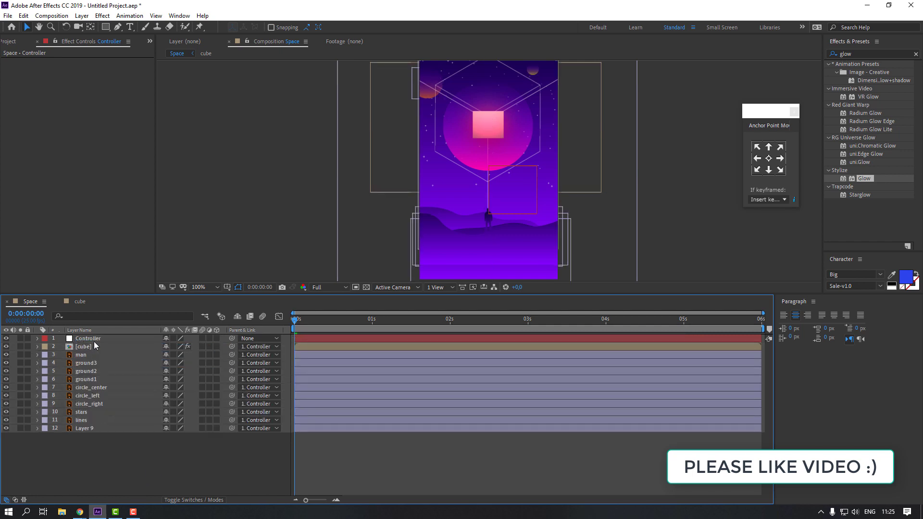
Keyframe the Controller's Scale at 100% on the first frame and 115% at 0:00:05:24, and preview the zoom.
left_click(93, 340)
key("s")
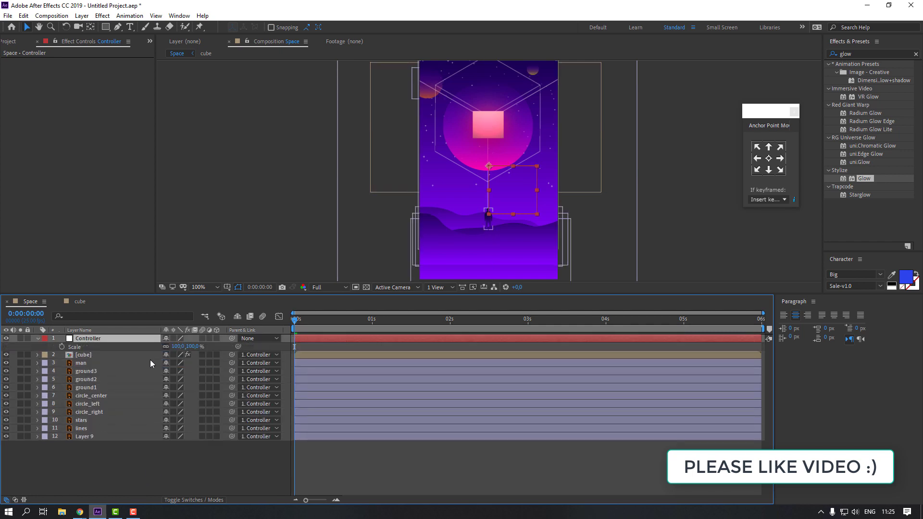
left_click(61, 346)
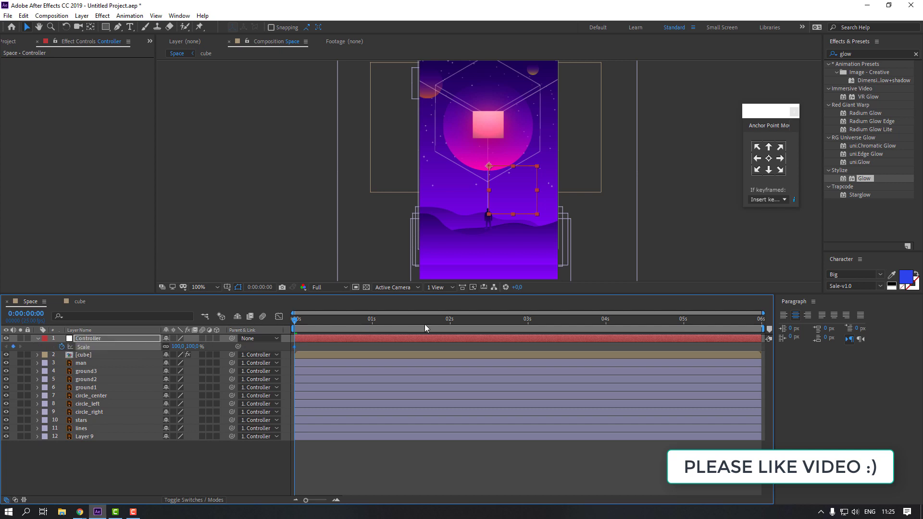
left_click_drag(310, 324, 760, 323)
left_click_drag(180, 348, 186, 348)
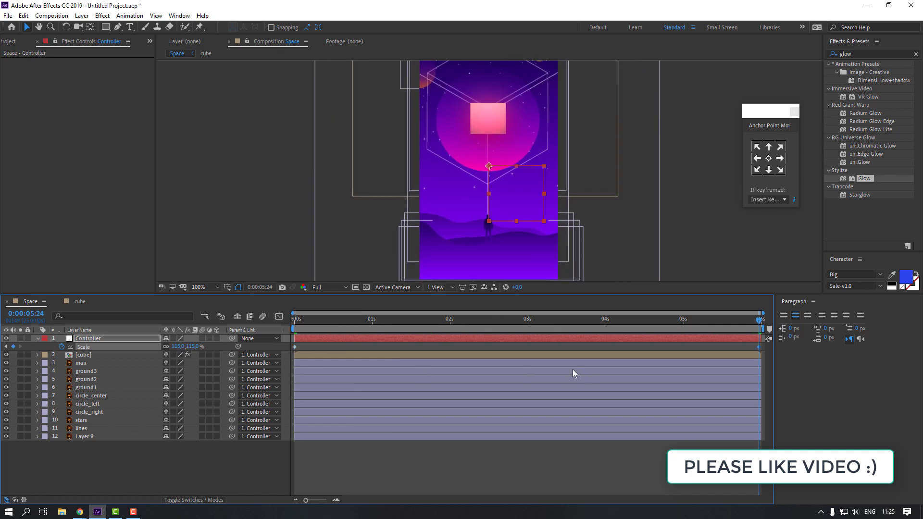
key("space")
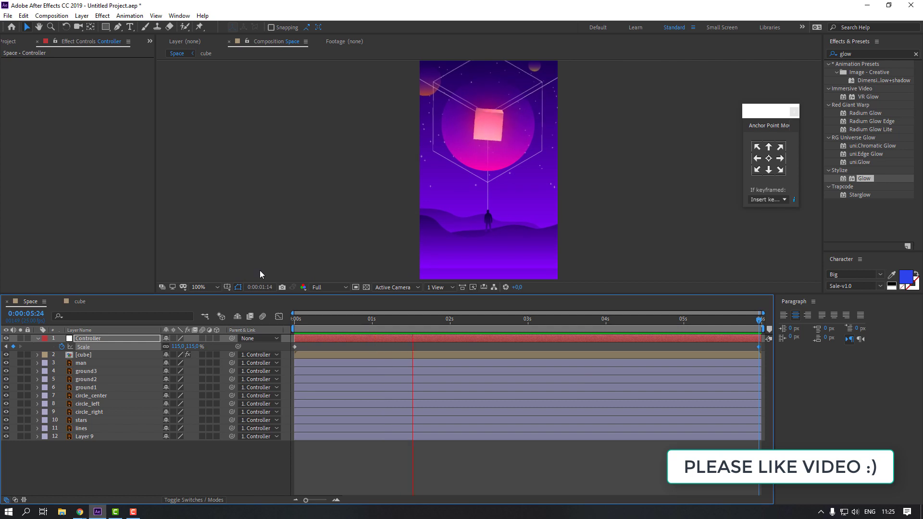
left_click_drag(484, 324, 119, 356)
left_click(37, 339)
Lower the ground3 layer below the man and set its Position to 6.2, 181.4 on the first frame.
scroll(538, 243, "up", 2)
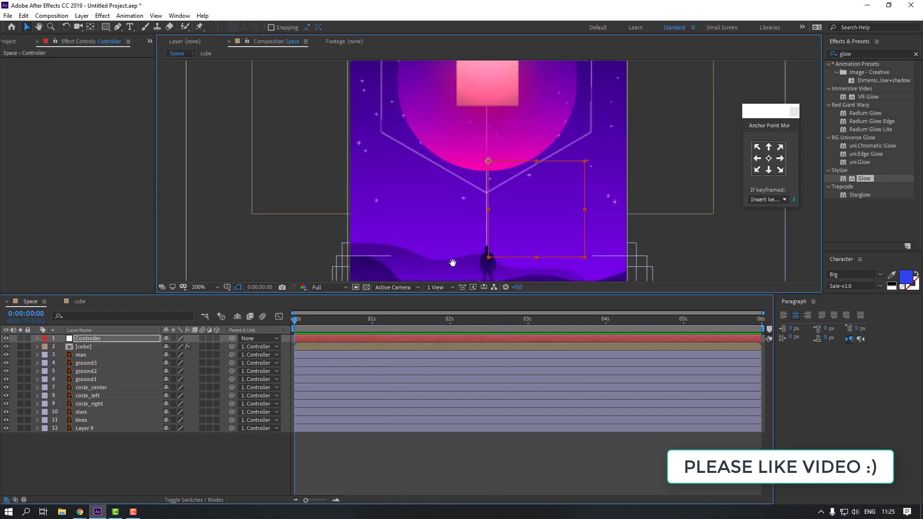
left_click(485, 256)
scroll(484, 256, "down", 2)
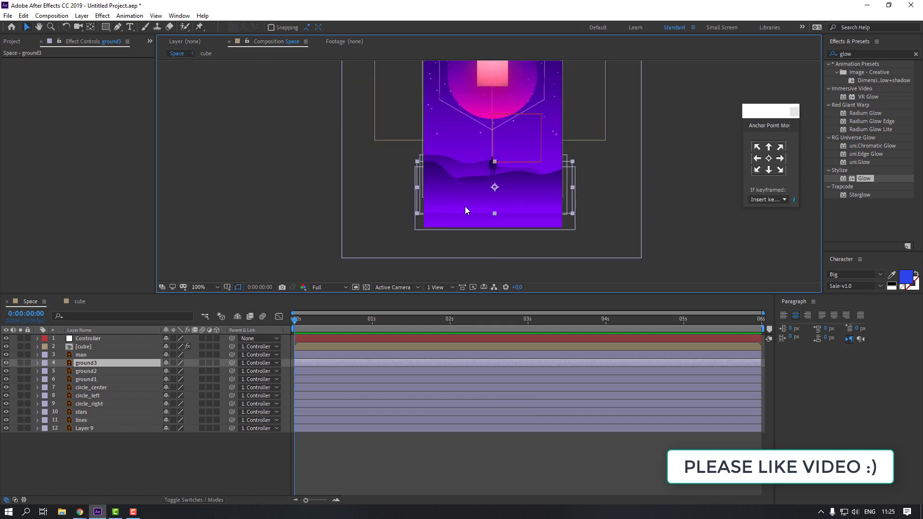
mouse_move(453, 196)
left_mouse_down()
mouse_move(464, 201)
mouse_move(459, 212)
left_mouse_up()
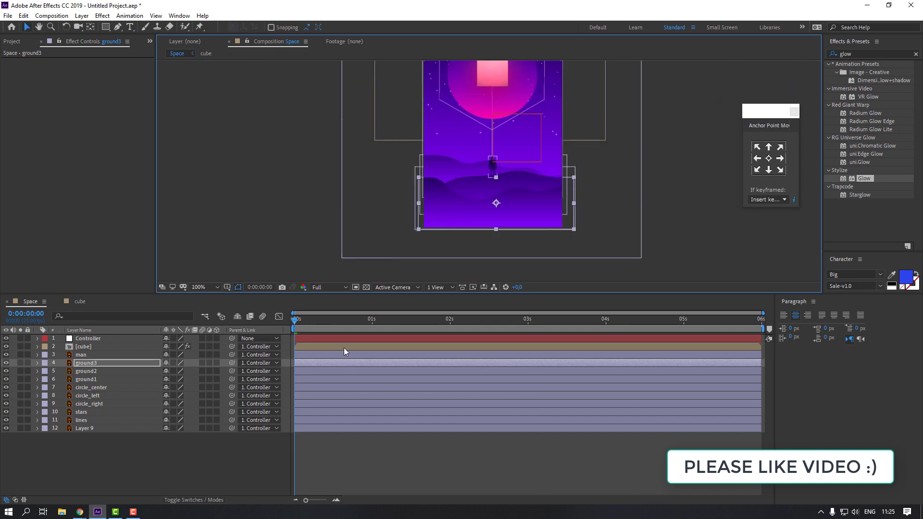
left_click_drag(315, 321, 294, 321)
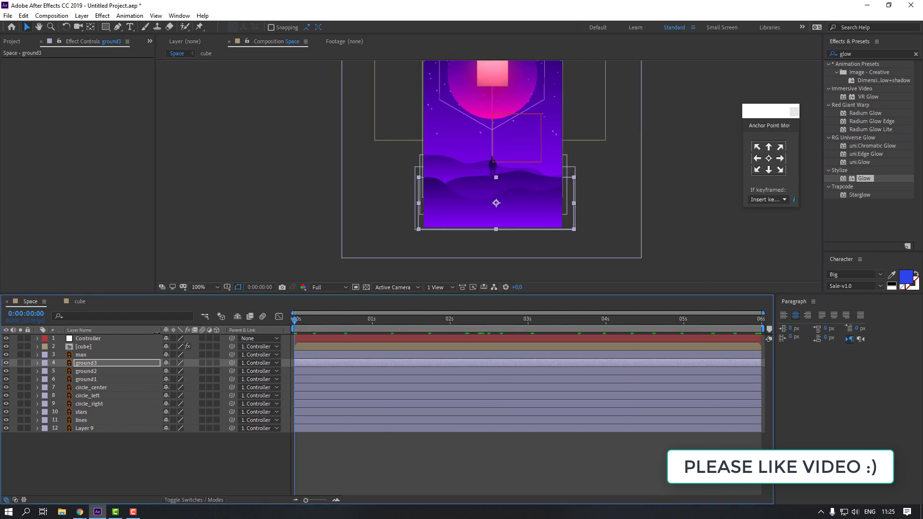
left_click(85, 366)
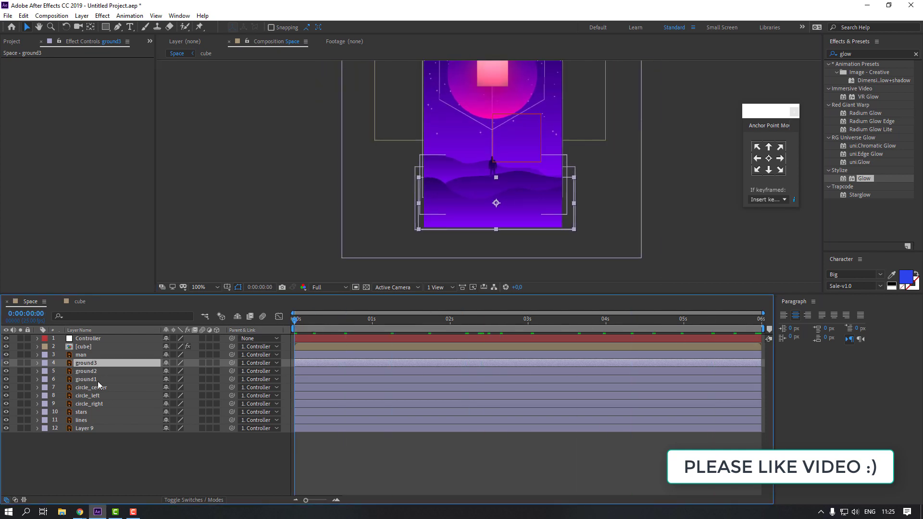
key("p")
left_click_drag(179, 371, 178, 371)
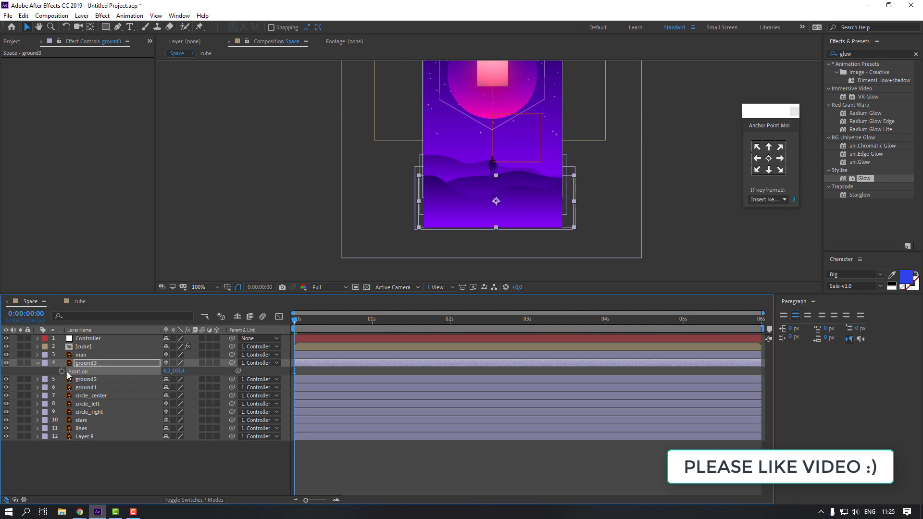
Keyframe ground3's Position on the first frame and farther down at 0:00:05:24, and preview the movement.
left_click(61, 371)
key("space")
left_click_drag(445, 323, 788, 312)
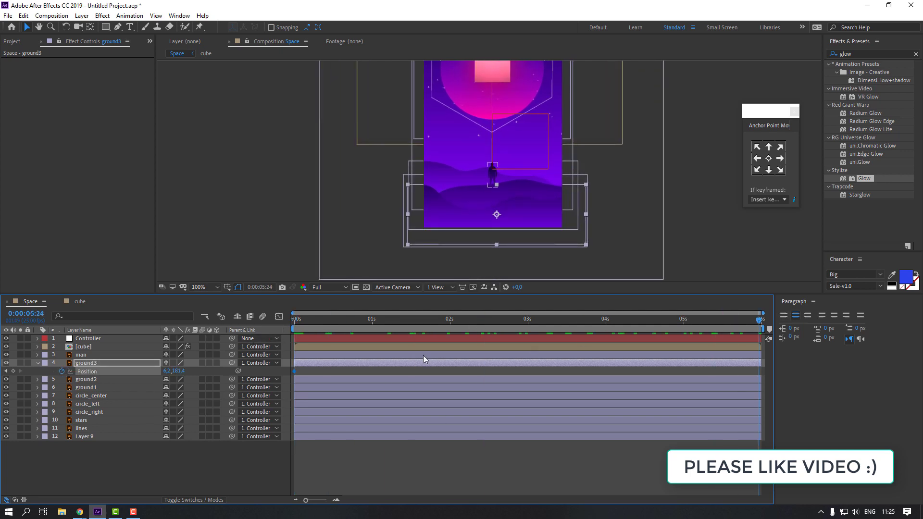
left_click_drag(178, 370, 161, 350)
key("space")
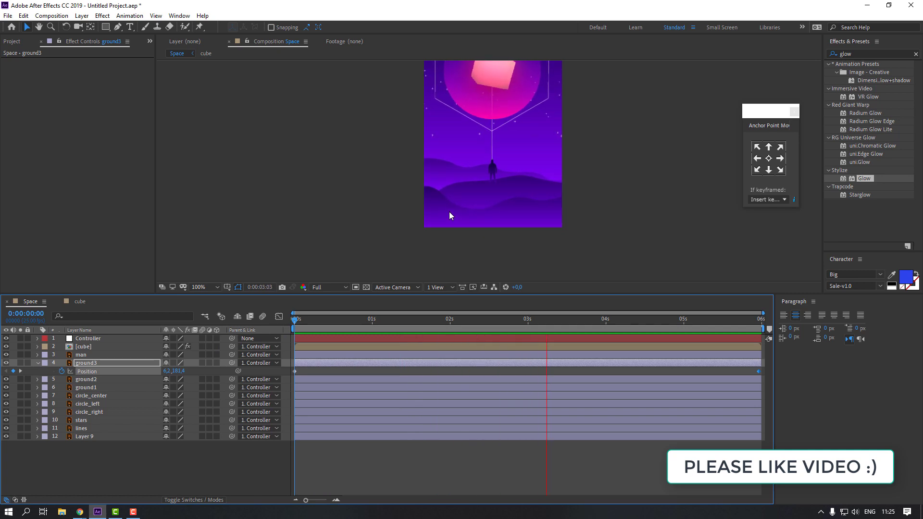
key("space")
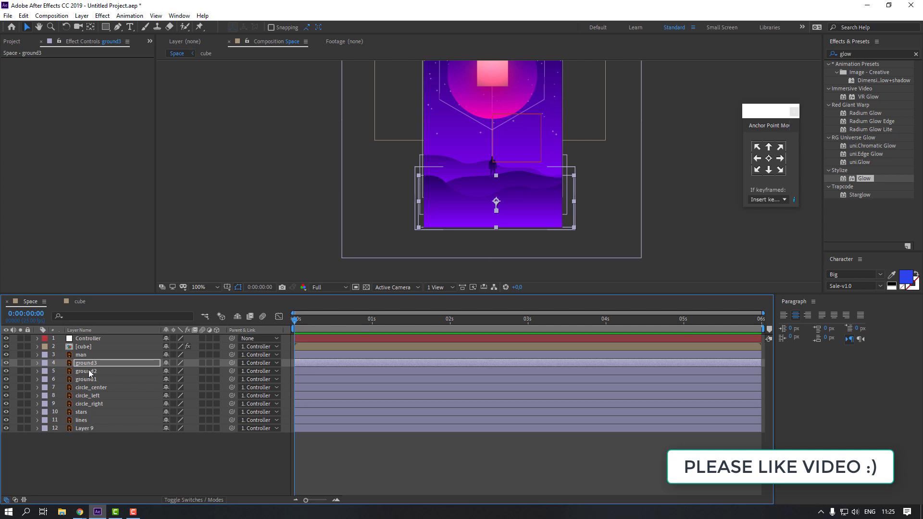
Keyframe the Position of ground2 and ground1 from the first frame to 4.1, 183.2 and 0.6, 134.8 at 0:00:05:24.
left_click(90, 372)
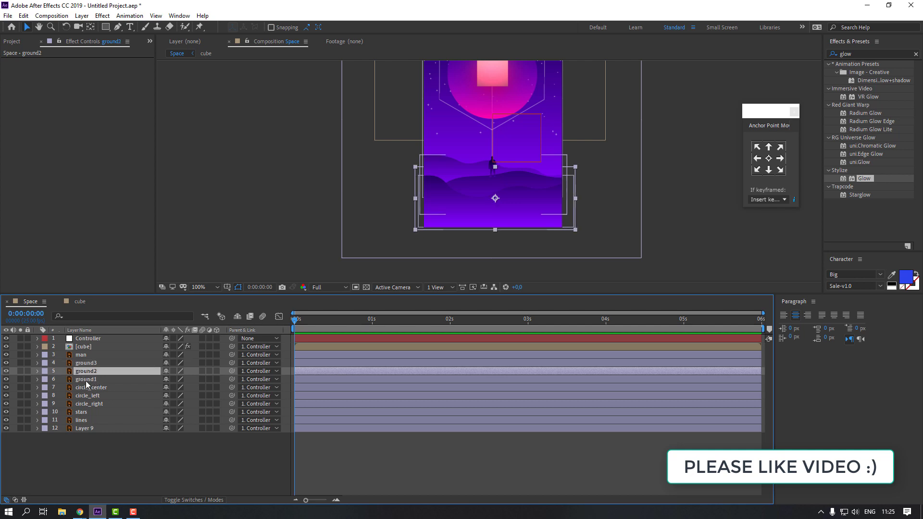
left_click(85, 381, "shift")
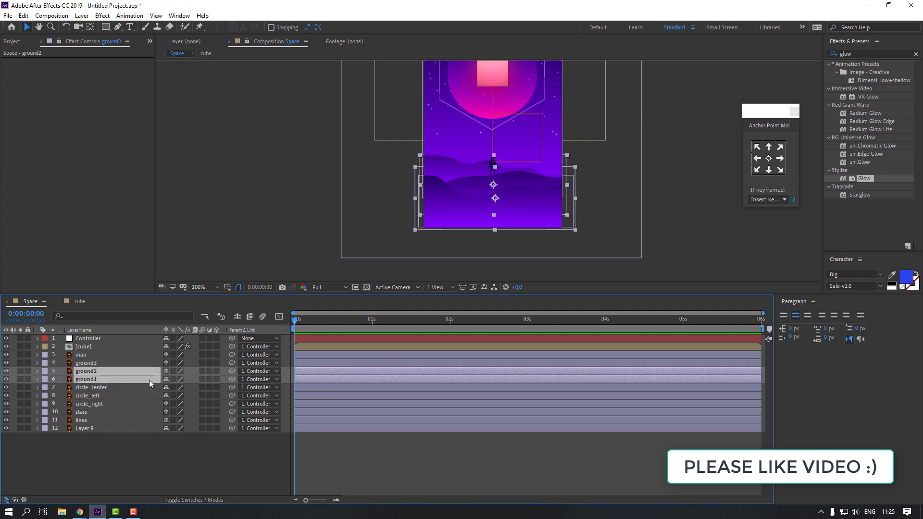
key("p")
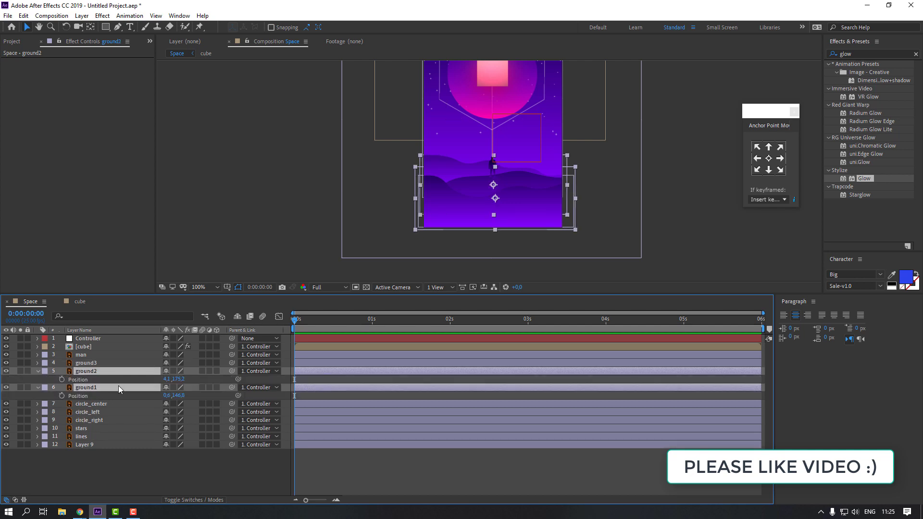
left_click(61, 379)
left_click_drag(332, 321, 783, 325)
left_click(183, 480)
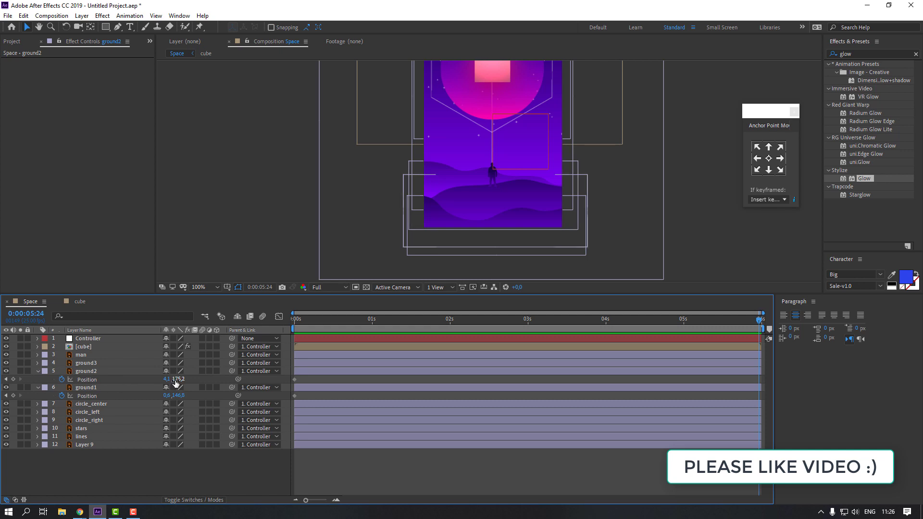
mouse_move(178, 379)
left_mouse_down()
mouse_move(186, 381)
mouse_move(174, 396)
left_mouse_up()
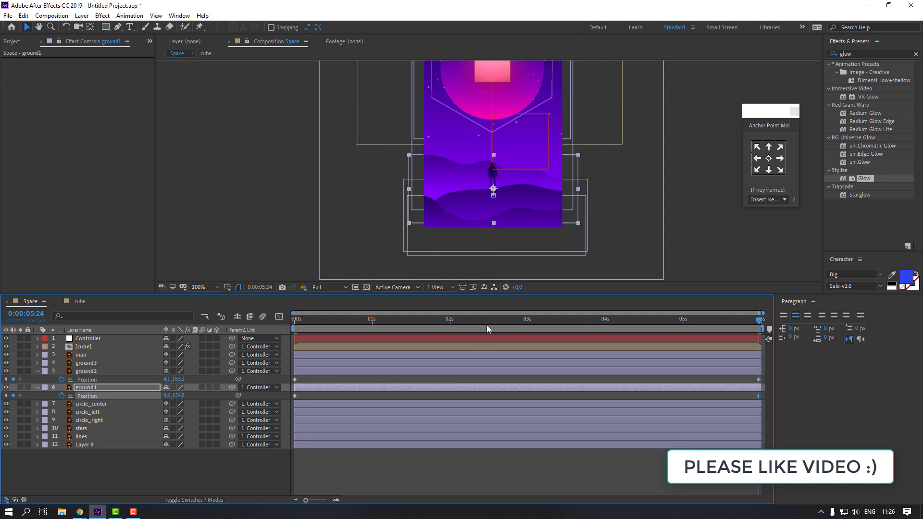
left_click_drag(486, 324, 382, 328)
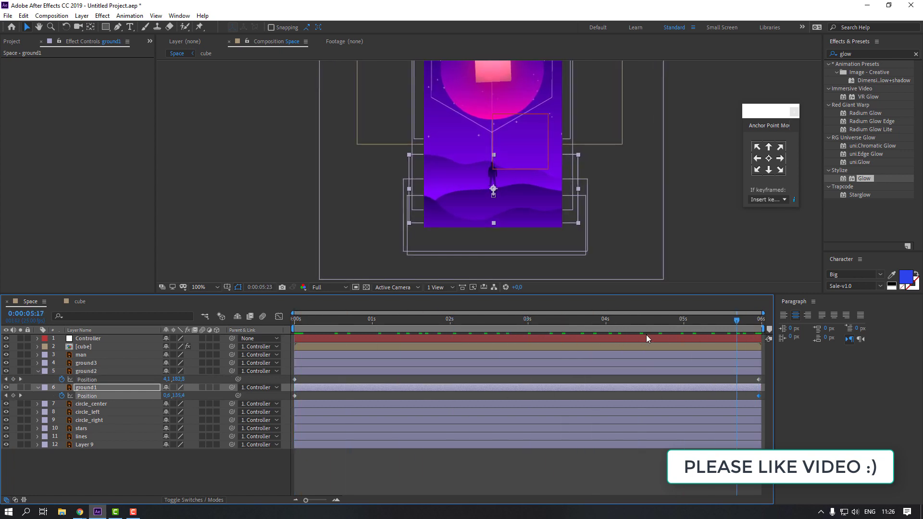
Parent the man layer to ground2 on the first frame and preview the composition.
left_click(82, 354)
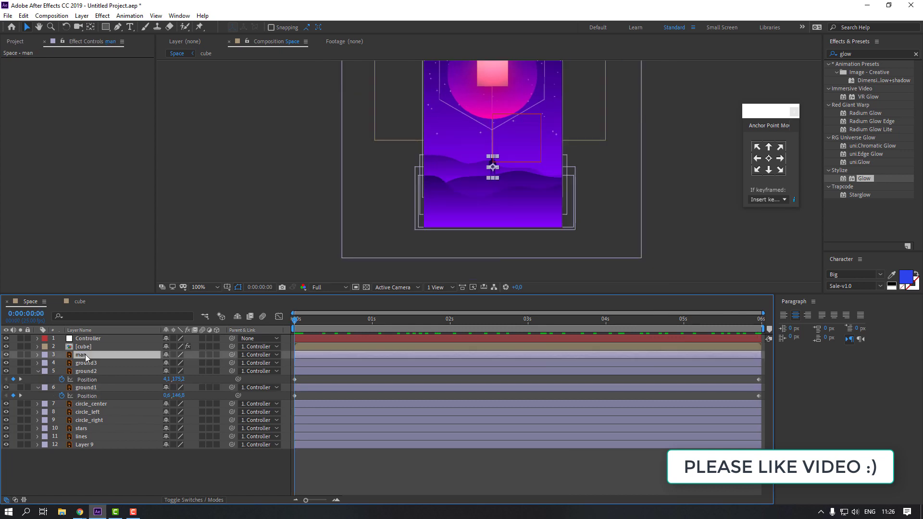
left_click_drag(232, 356, 87, 371)
left_click(567, 453)
mouse_move(298, 321)
left_mouse_down()
mouse_move(632, 327)
mouse_move(343, 338)
mouse_move(294, 327)
left_mouse_up()
key("space")
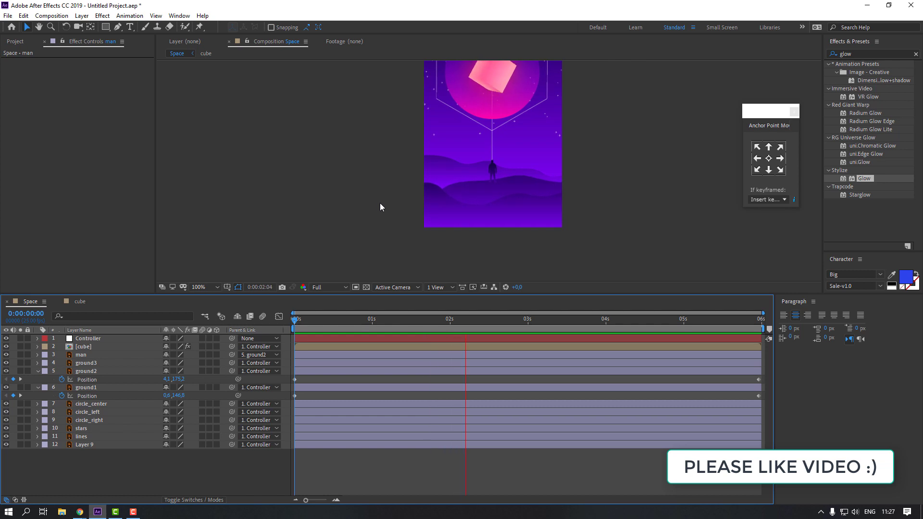
left_click(380, 203)
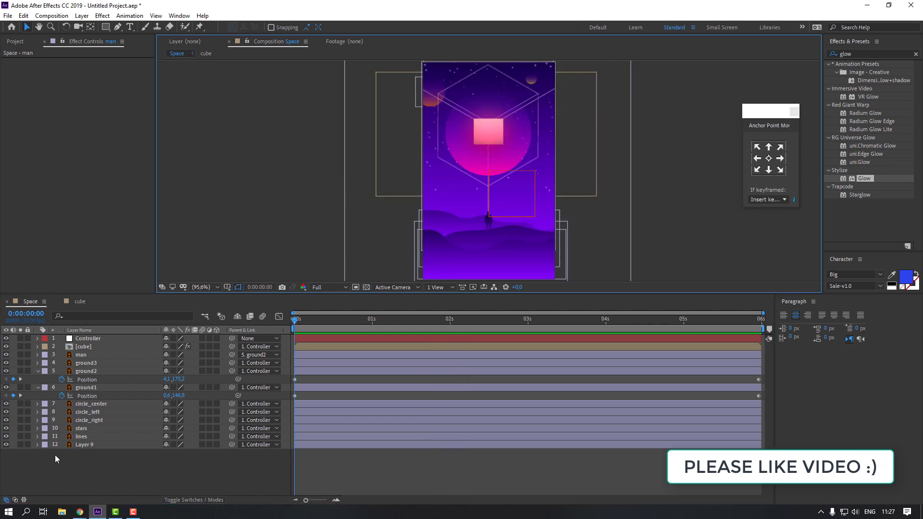
Keyframe circle_center's Scale at 100% on the first frame and 110% at 0:00:05:24, and preview the growth.
left_click(96, 405)
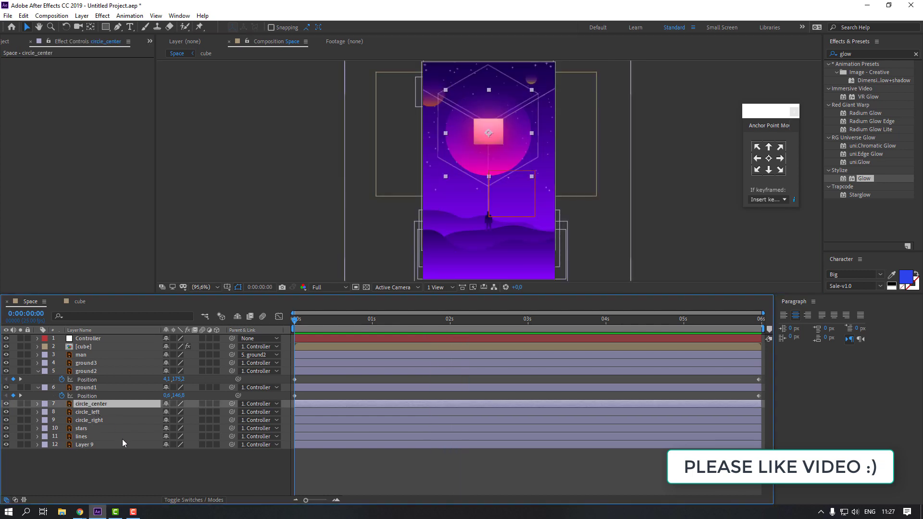
key("s")
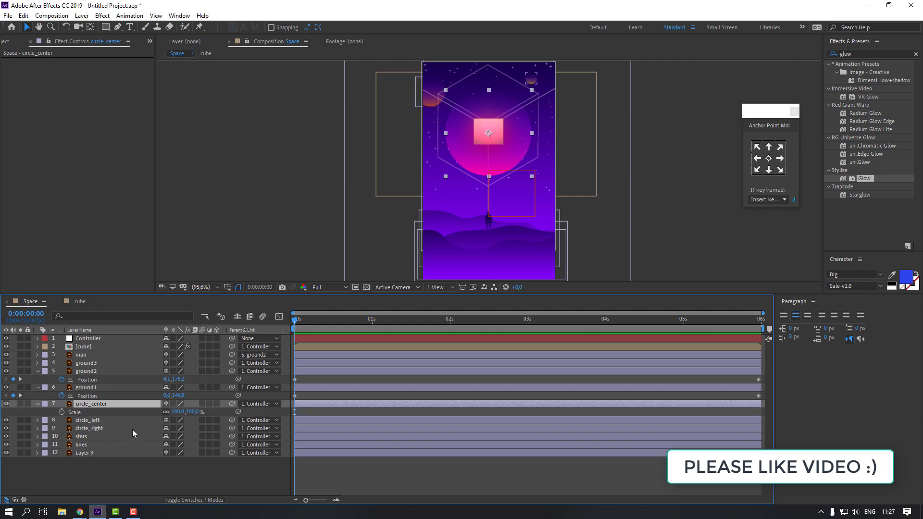
left_click(62, 412)
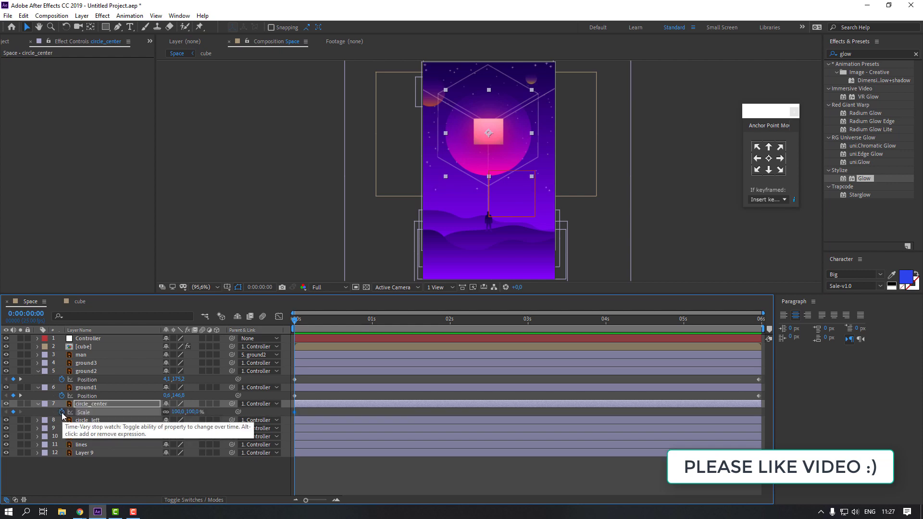
left_click_drag(302, 324, 799, 314)
left_click(177, 412)
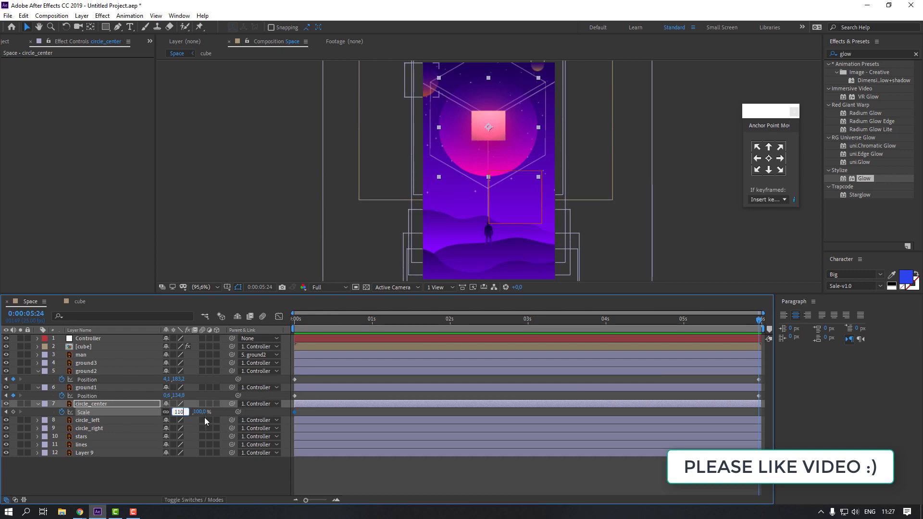
key("Return")
key("space")
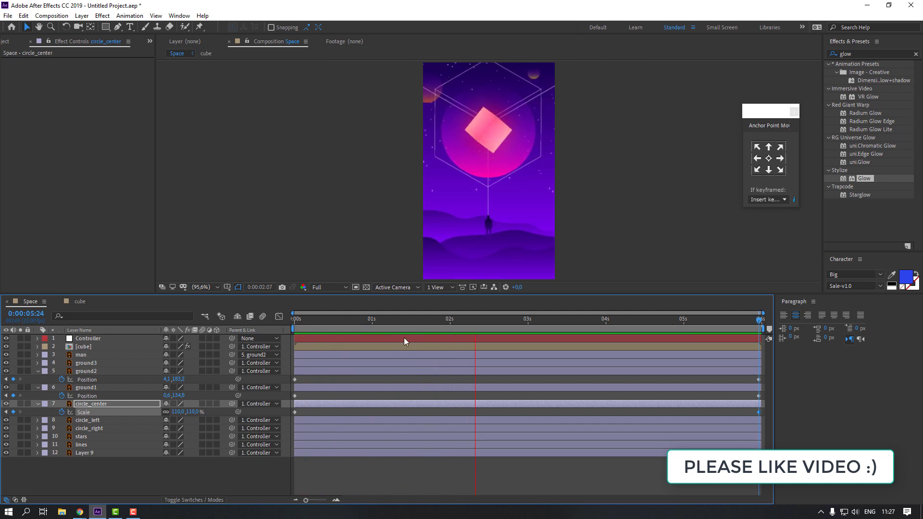
key("space")
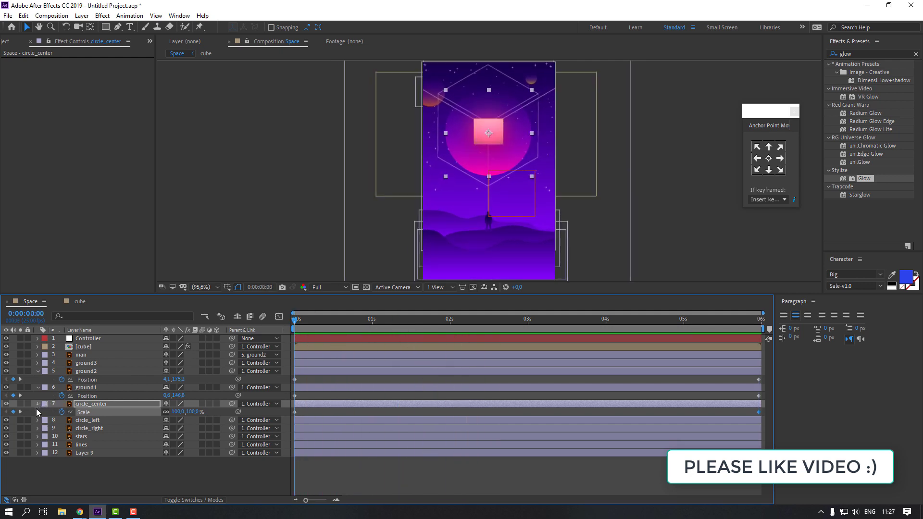
left_click(36, 404)
Keyframe circle_left and circle_right Position from the first frame to -127.6, -147.4 and 117.0, -201.6 at 0:00:05:24.
left_click(91, 412)
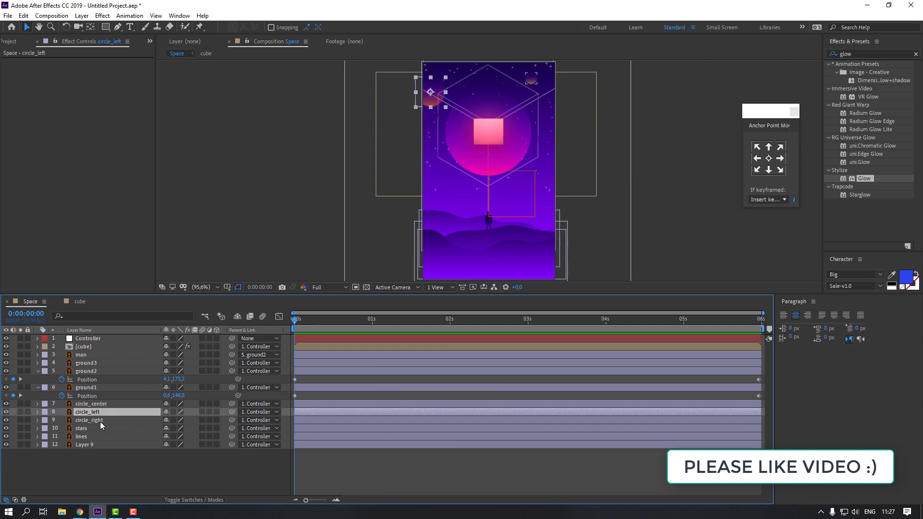
left_click(99, 421, "shift")
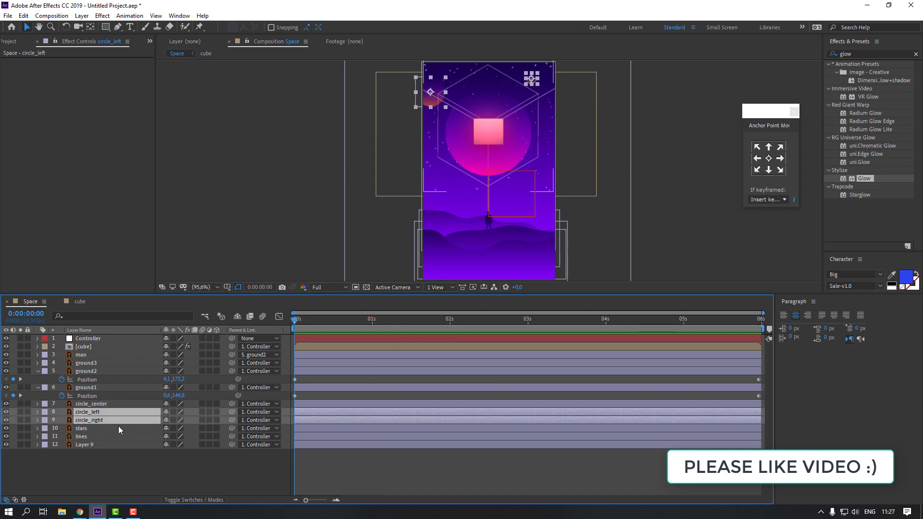
key("p")
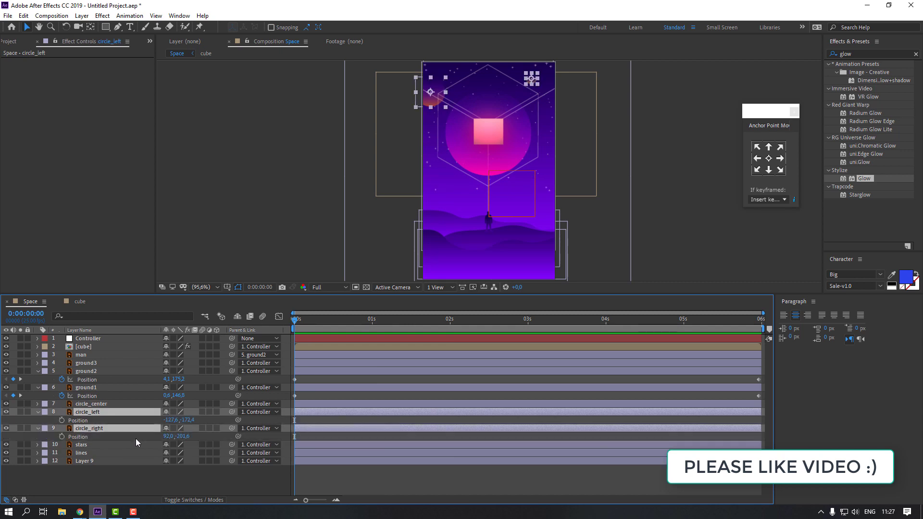
left_click(63, 419)
left_click(736, 319)
key("End")
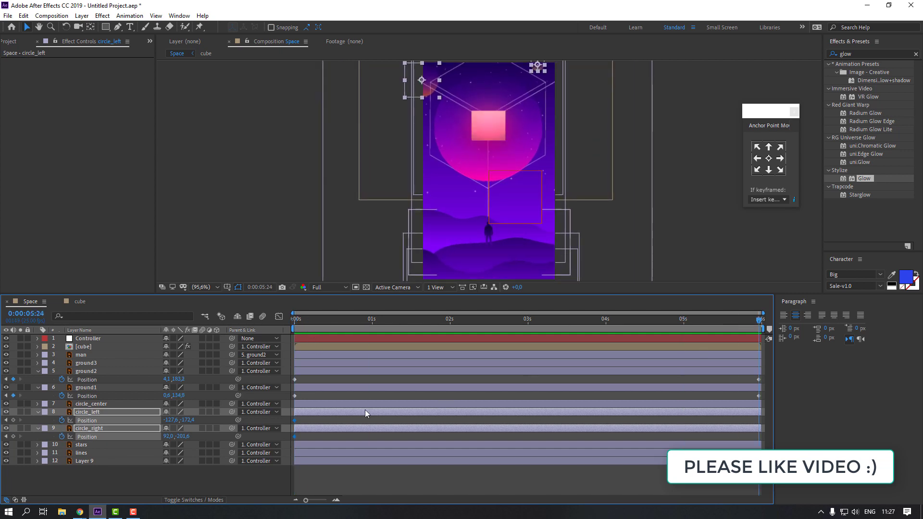
left_click(144, 478)
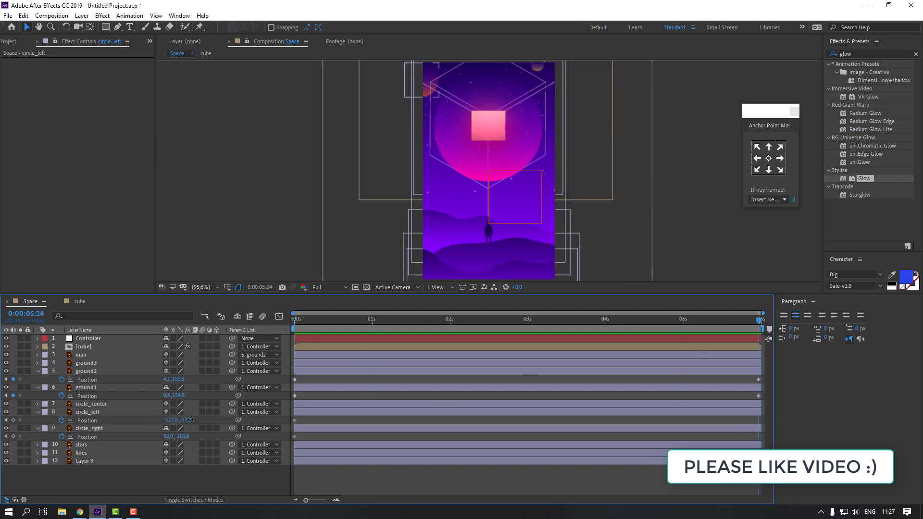
mouse_move(187, 420)
left_mouse_down()
mouse_move(205, 417)
mouse_move(180, 436)
left_mouse_up()
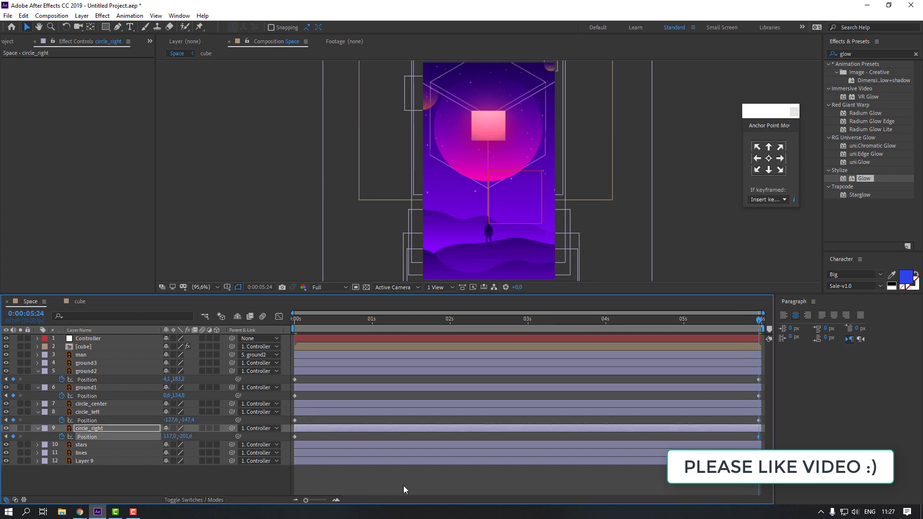
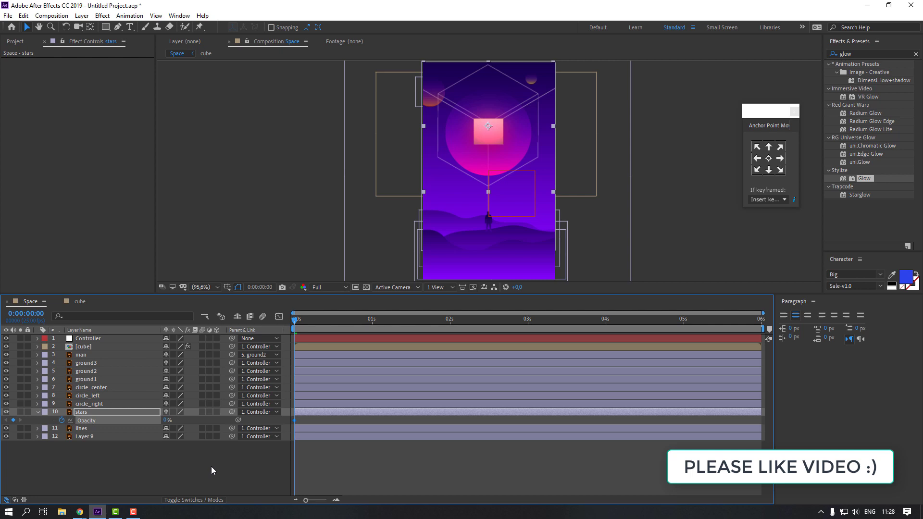
Keyframe the stars layer's Opacity at 100% on 0:00:00:03 and back at 0% on 0:00:00:06.
key("space")
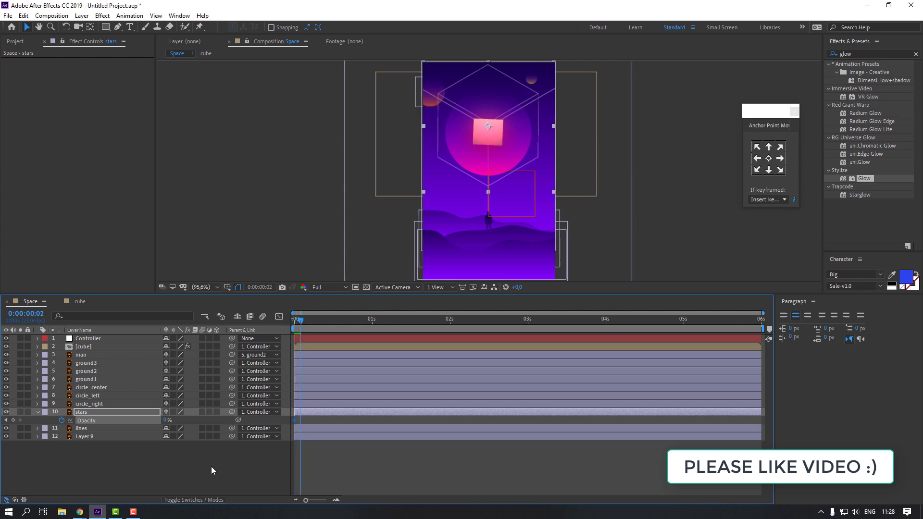
left_click(166, 420)
type("100")
key("Return")
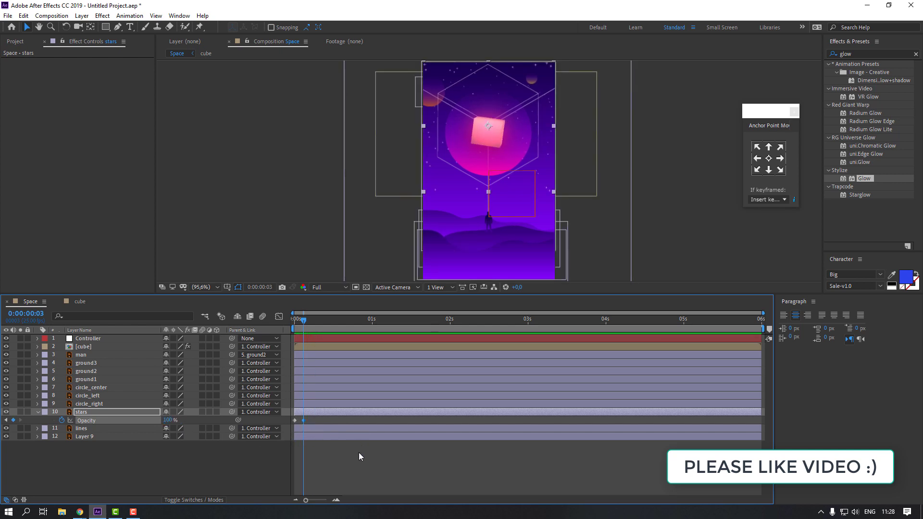
key("Page_Down")
key("Page_Down")
key("Page_Down")
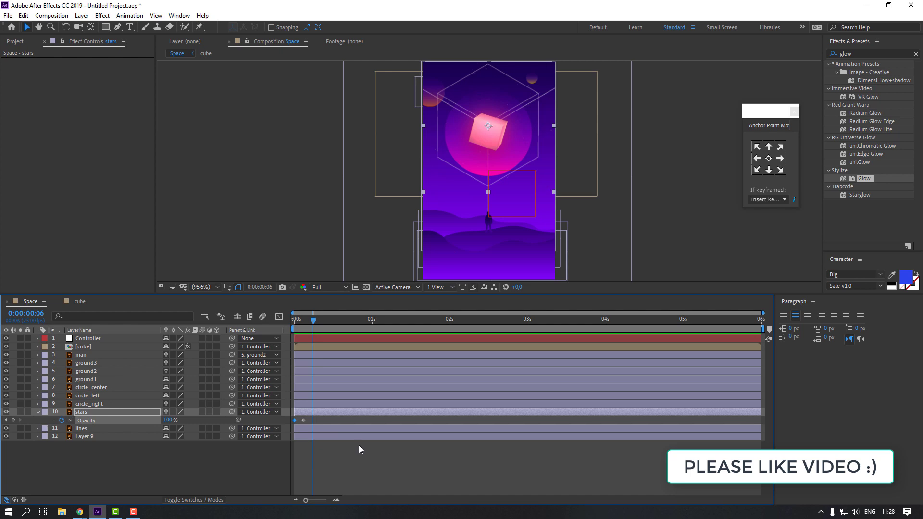
key("ctrl+v")
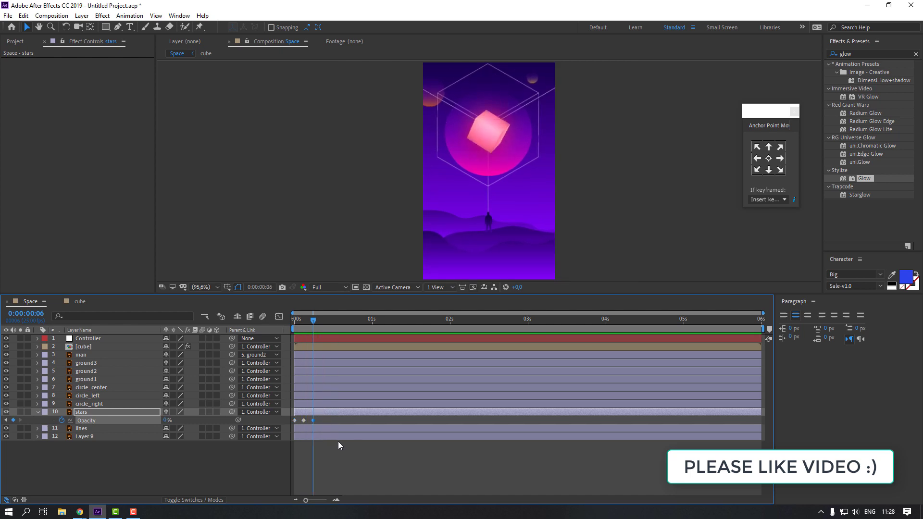
Apply Easy Ease to the three stars Opacity keyframes and stretch them evenly so the last one sits at 0:00:01:03.
right_click(312, 420)
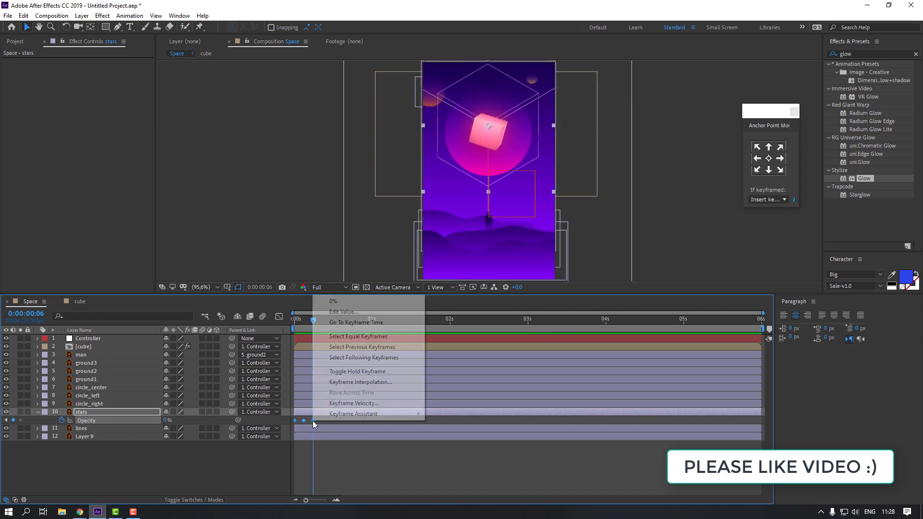
mouse_move(362, 415)
left_click(454, 445)
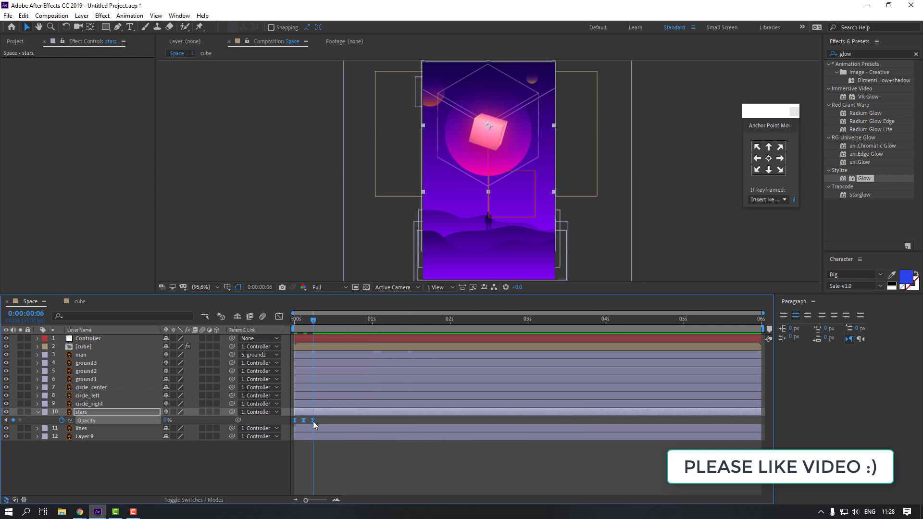
left_click_drag(313, 421, 380, 421)
key("space")
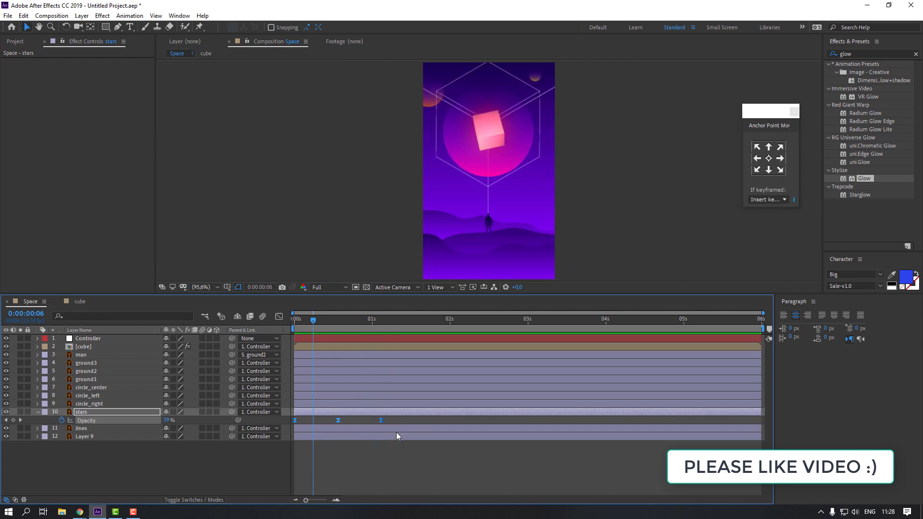
key("space")
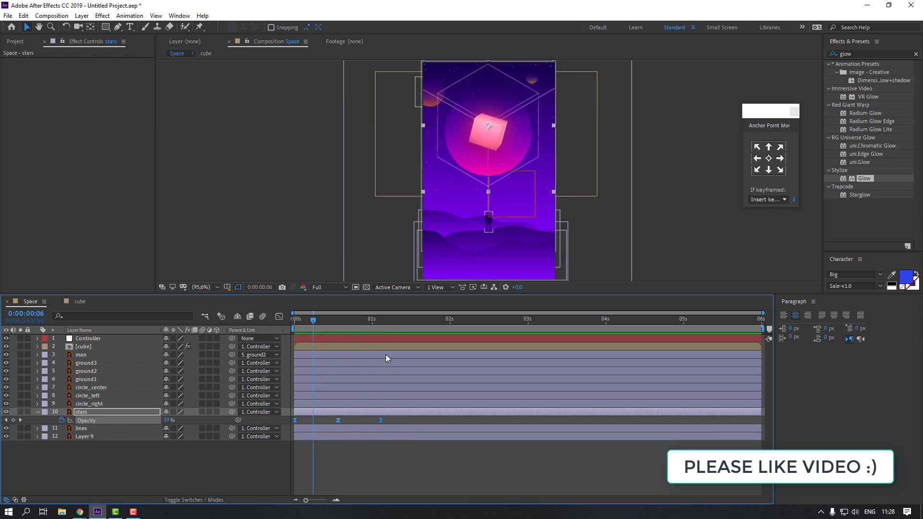
Copy the three stars Opacity keyframes and paste them end to end four times, starting at 0:00:01:03 and with the last paste at 0:00:04:12.
left_click(379, 321)
left_click_drag(391, 419, 293, 421)
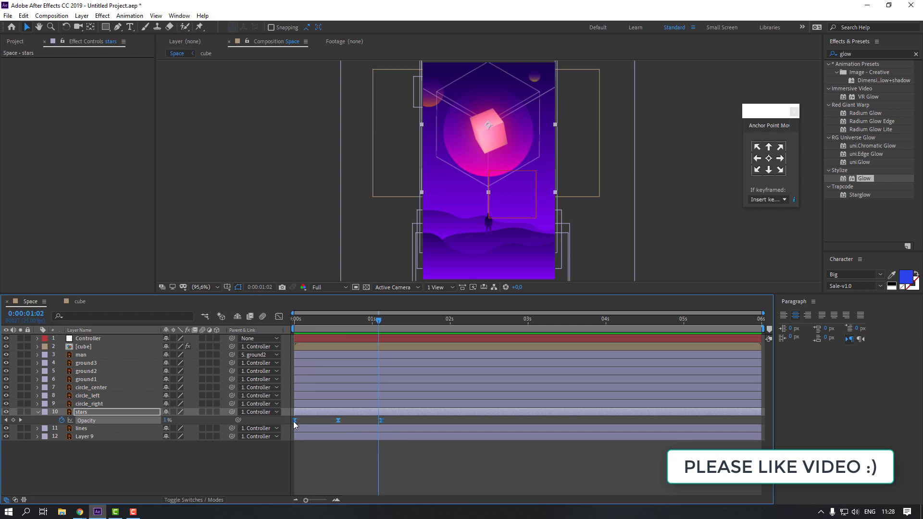
left_click(381, 319)
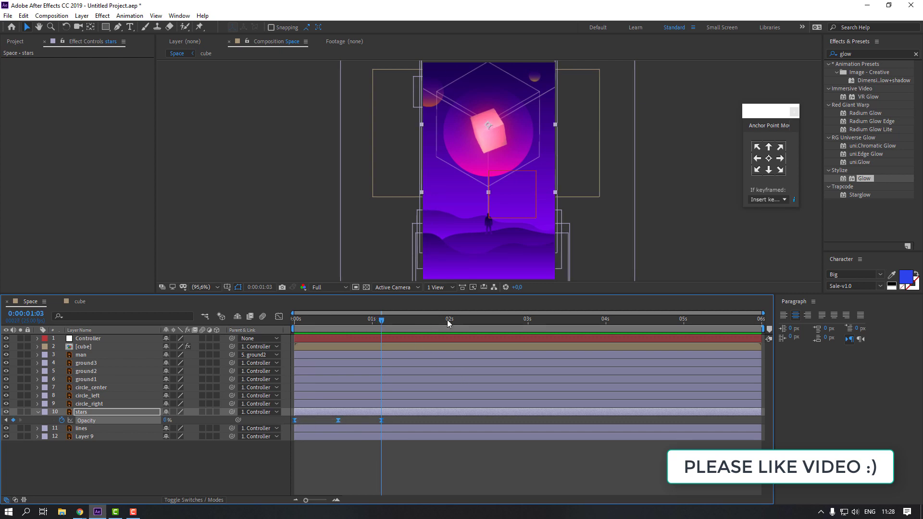
key("ctrl+c")
key("ctrl+v")
left_click(469, 320)
key("ctrl+v")
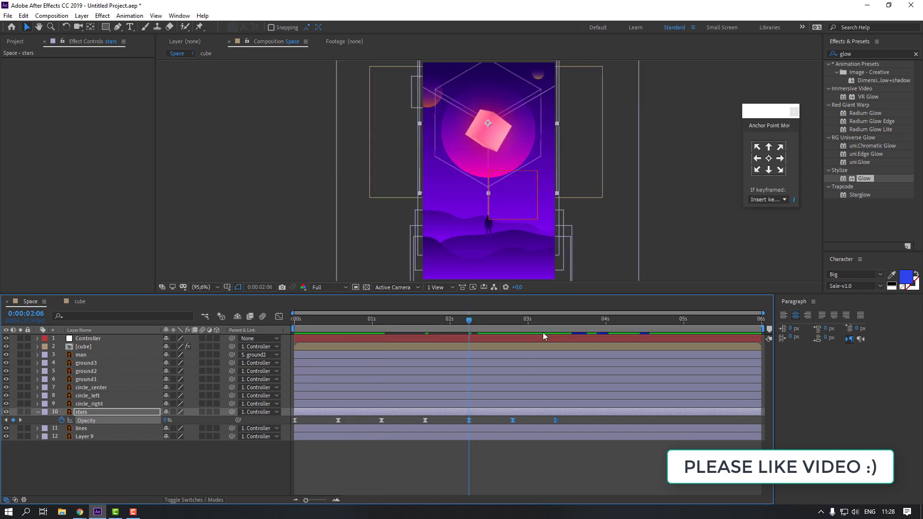
left_click(556, 320)
key("ctrl+v")
left_click(646, 321)
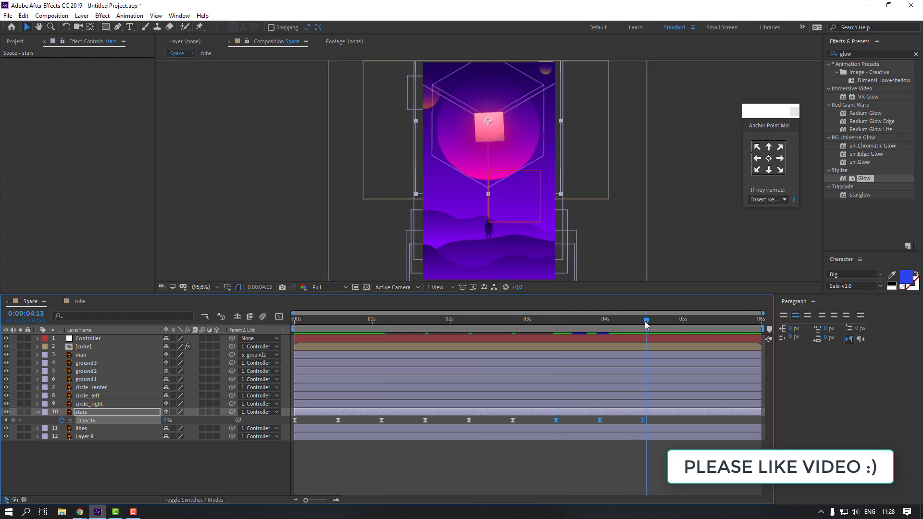
left_click_drag(645, 321, 643, 321)
key("ctrl+v")
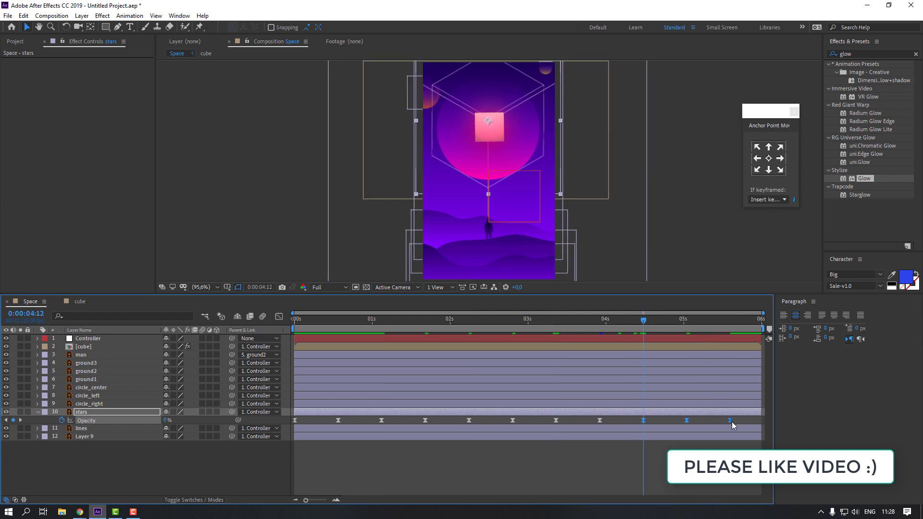
Move the last stars Opacity keyframe to the end of the composition and preview the twinkle with mask and shape paths hidden.
left_click_drag(731, 422, 762, 421)
left_click(253, 252)
key("space")
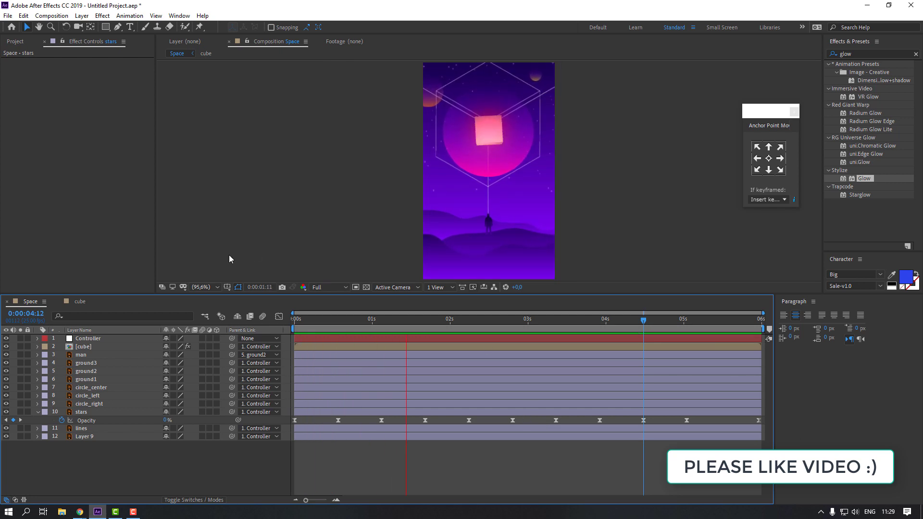
left_click(238, 286)
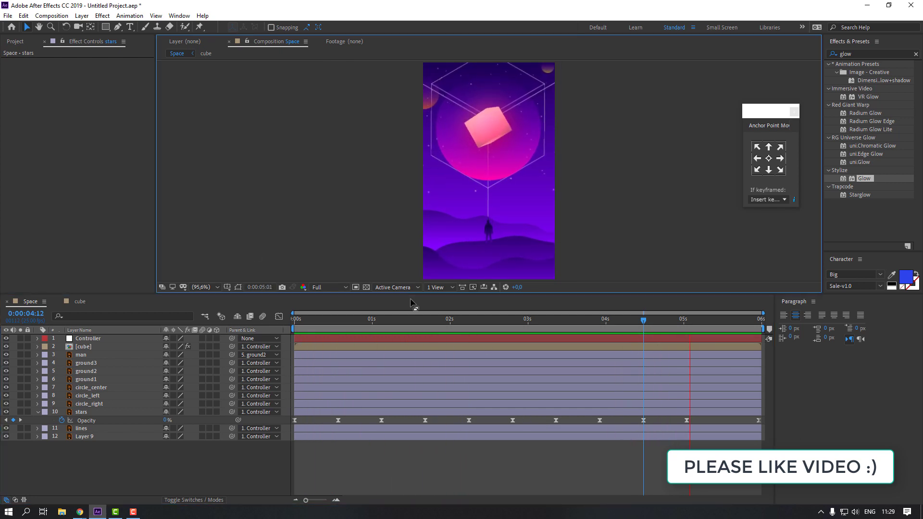